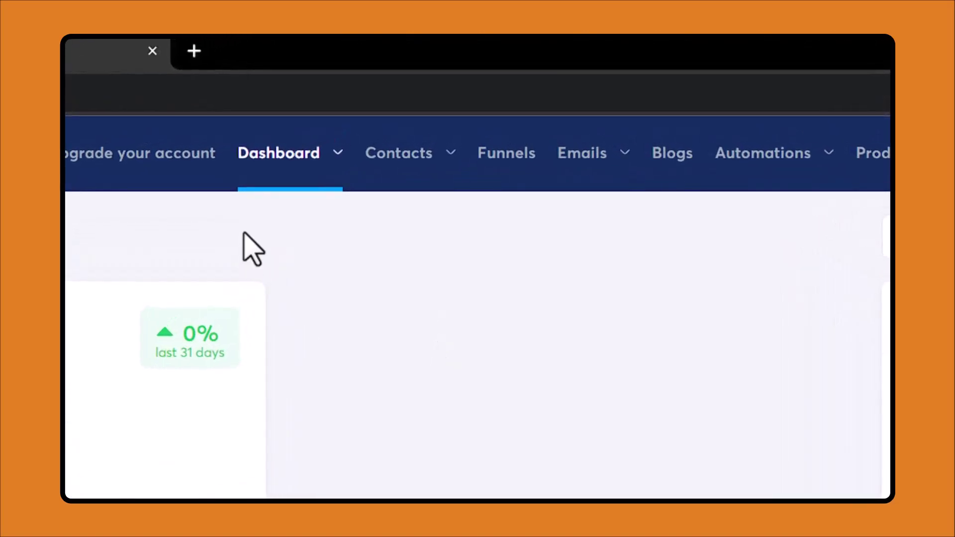
Open the Contacts list and scroll through its 9 contacts
mouse_move(424, 184)
left_click(405, 214)
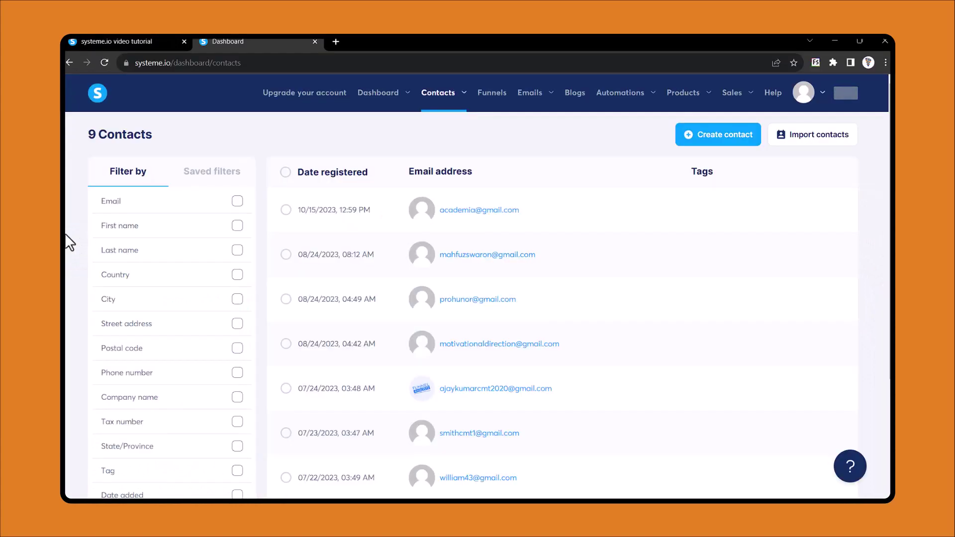
scroll(65, 233, "down", 2)
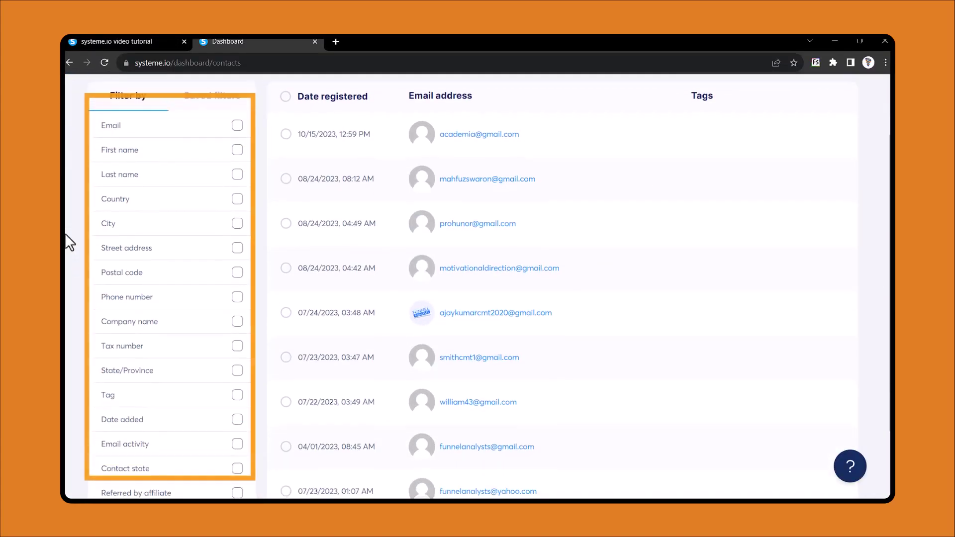
scroll(65, 233, "down", 2)
scroll(65, 232, "up", 4)
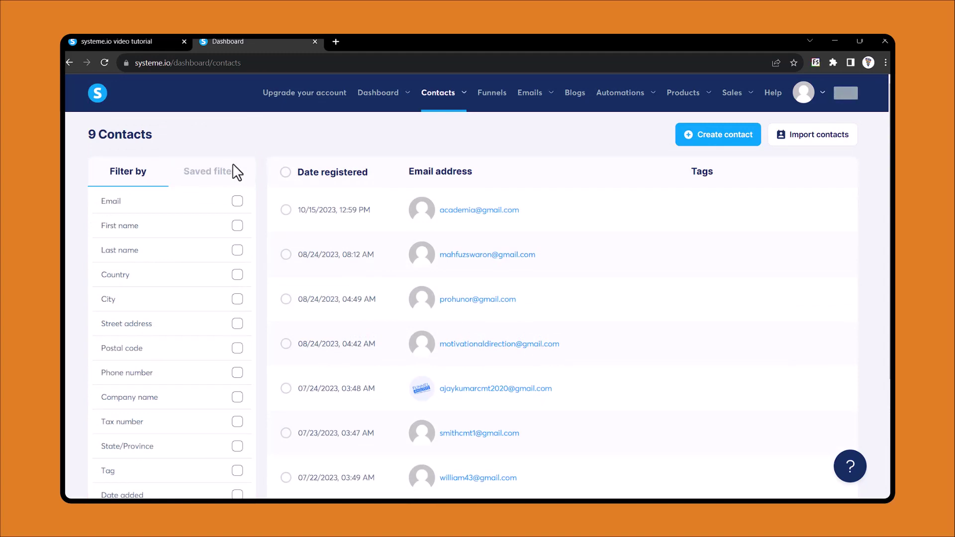
Filter contacts by an exact pasted email address, then clear the filter
left_click(238, 201)
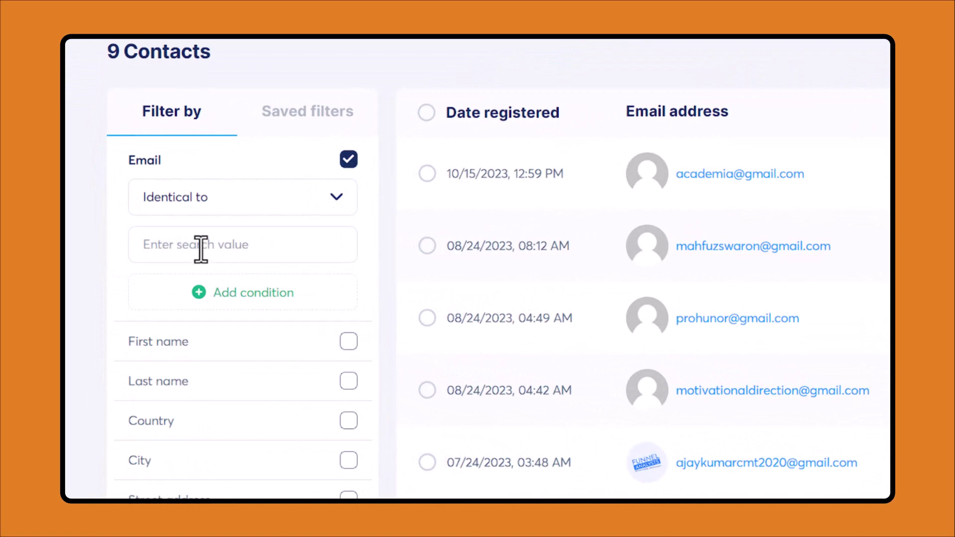
left_click(201, 249)
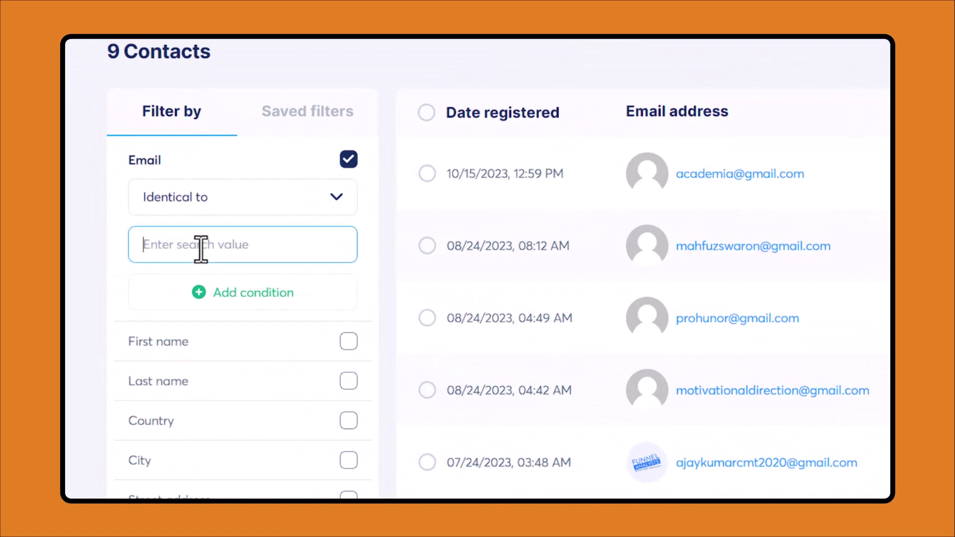
key("ctrl+v")
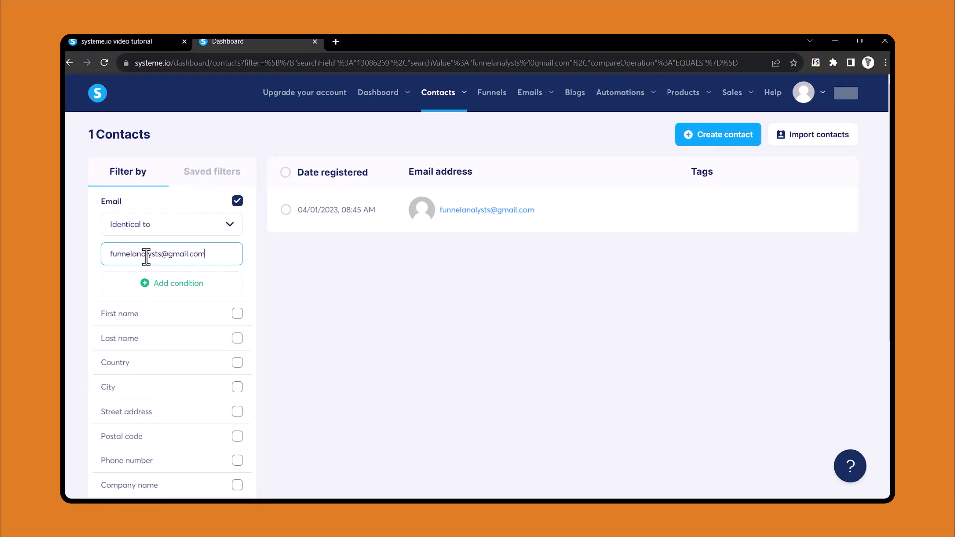
mouse_move(469, 219)
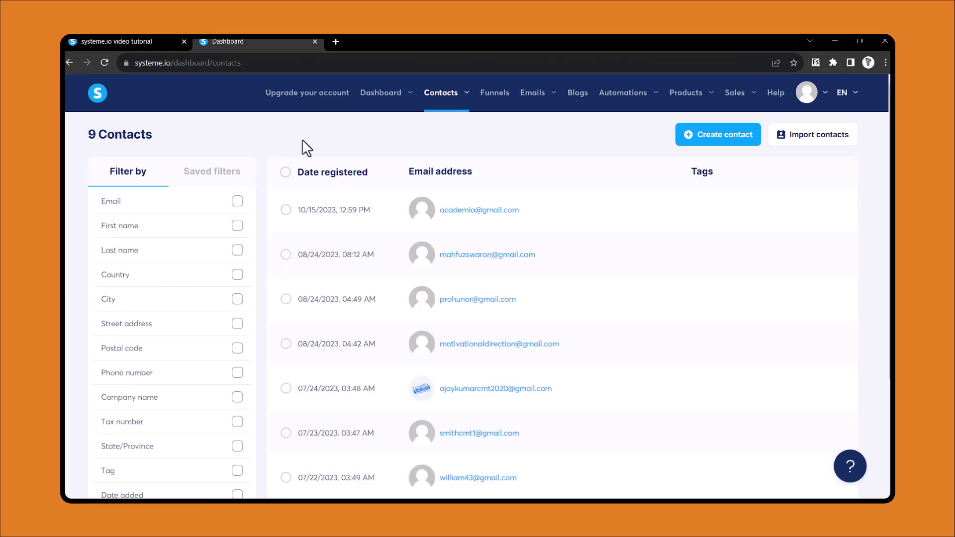
Open the Tags page and bring up the Create tag dialog
mouse_move(447, 96)
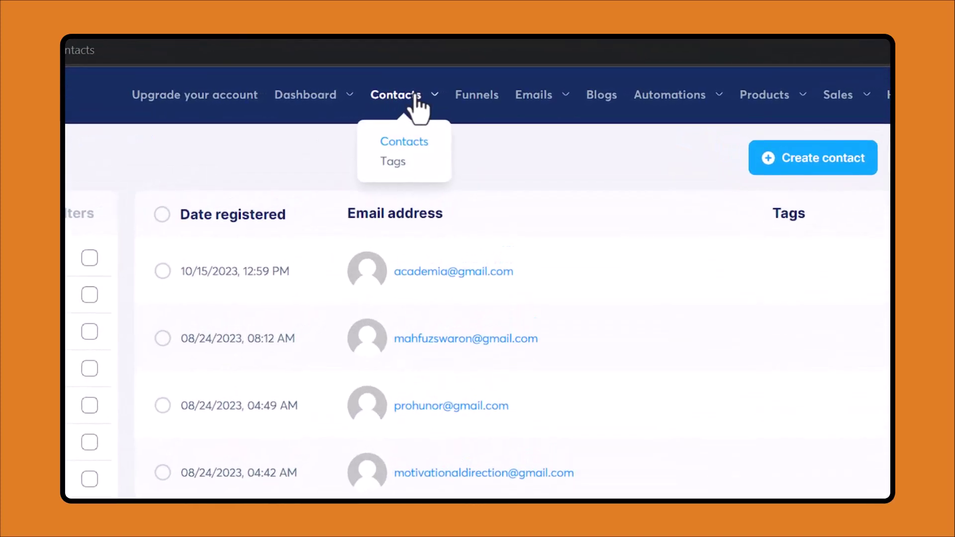
left_click(398, 158)
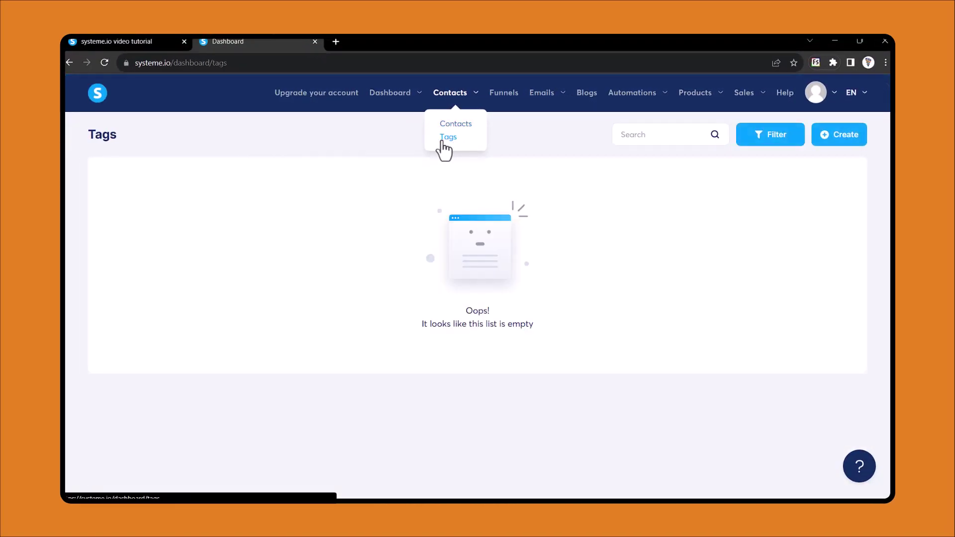
left_click(838, 142)
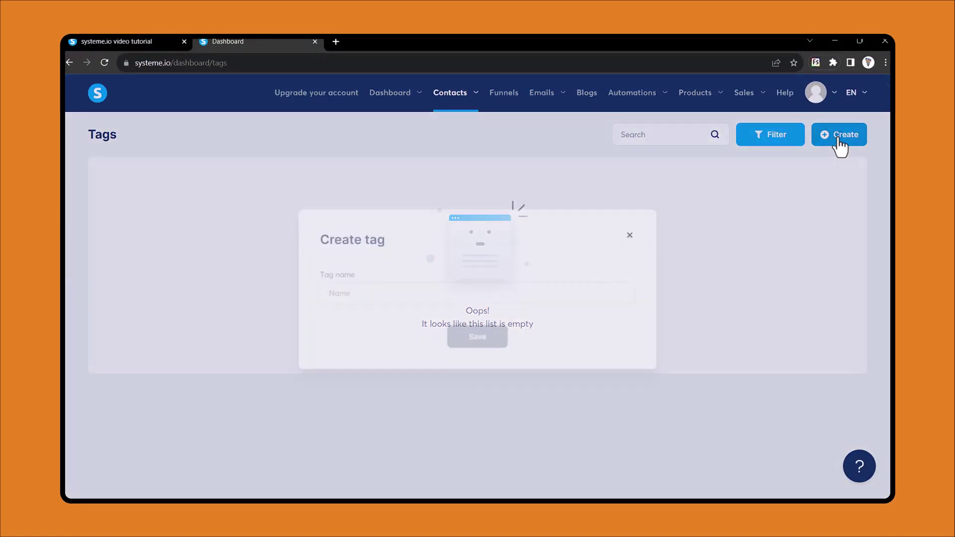
left_click(403, 300)
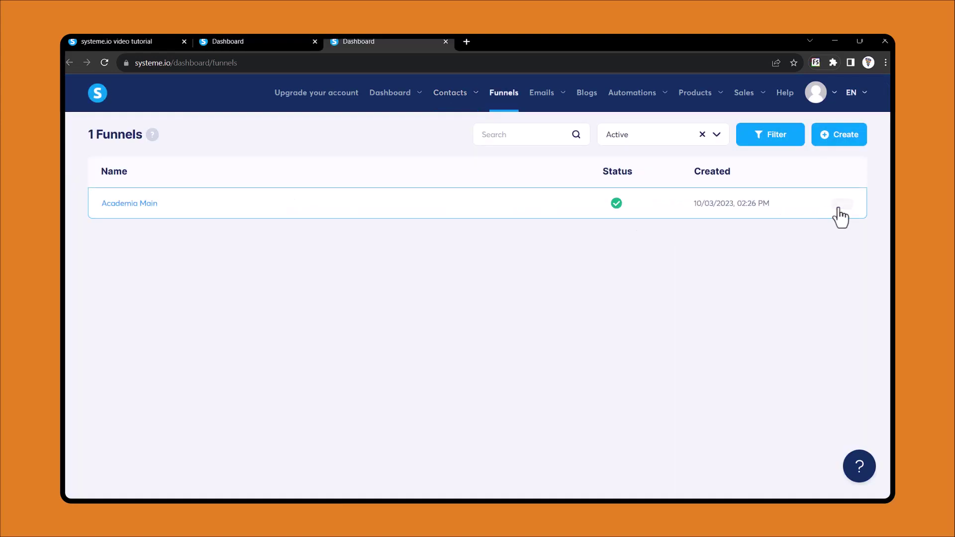
View the Academia Main landing page live and review its first-name and email form
left_click(839, 208)
left_click(791, 212)
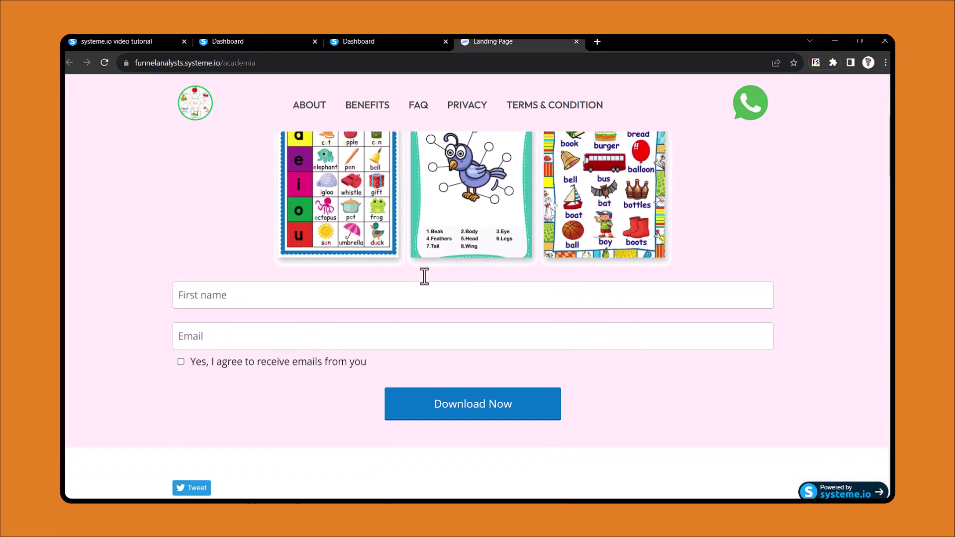
scroll(424, 274, "down", 1)
scroll(424, 276, "up", 1)
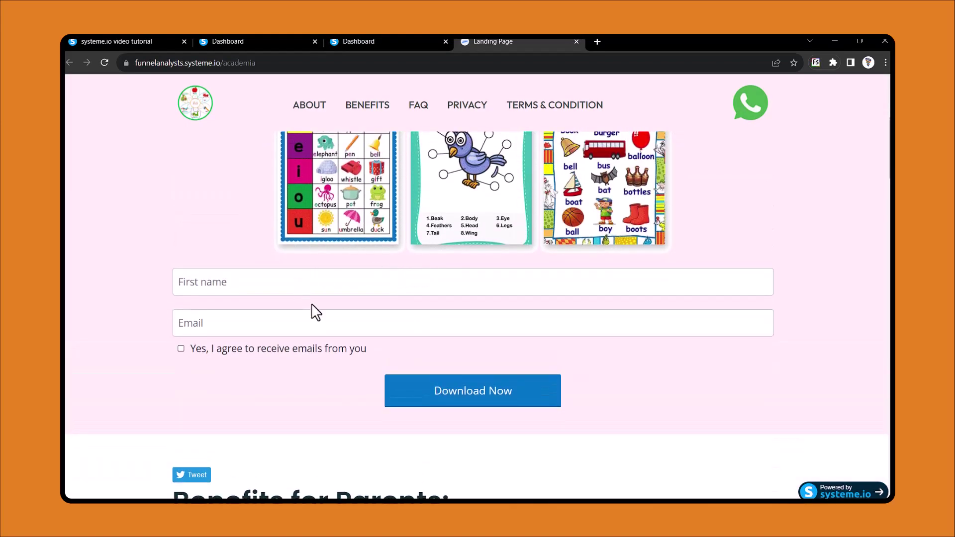
scroll(353, 227, "up", 5)
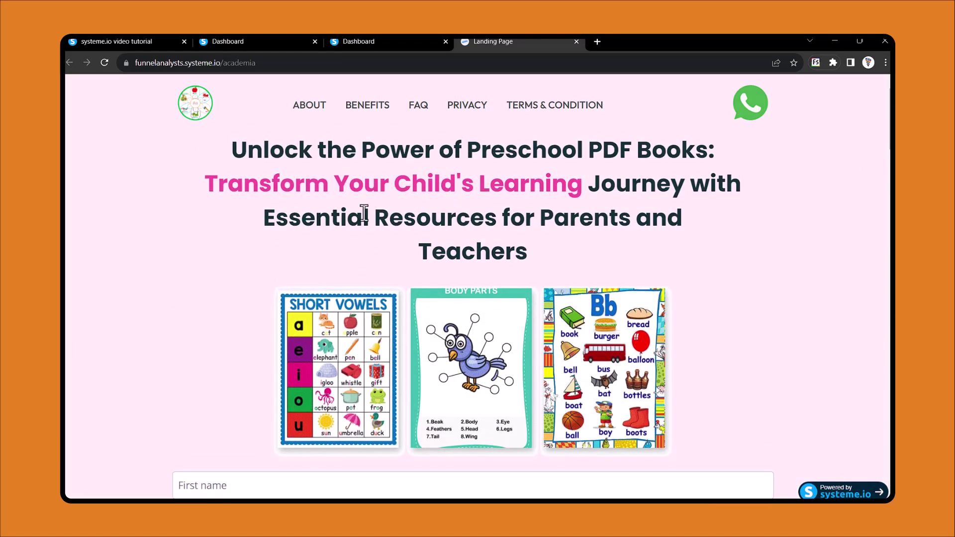
scroll(364, 214, "down", 4)
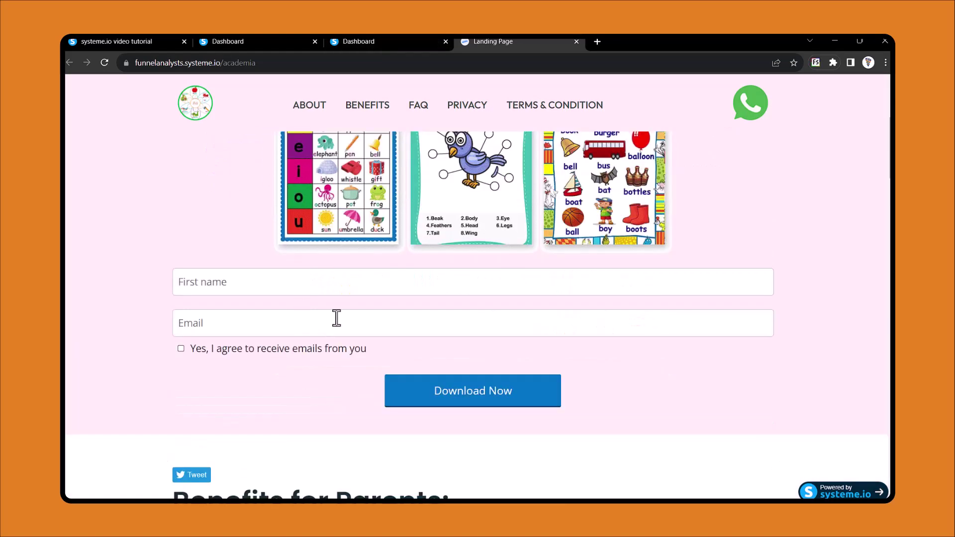
scroll(355, 222, "up", 4)
left_click(358, 42)
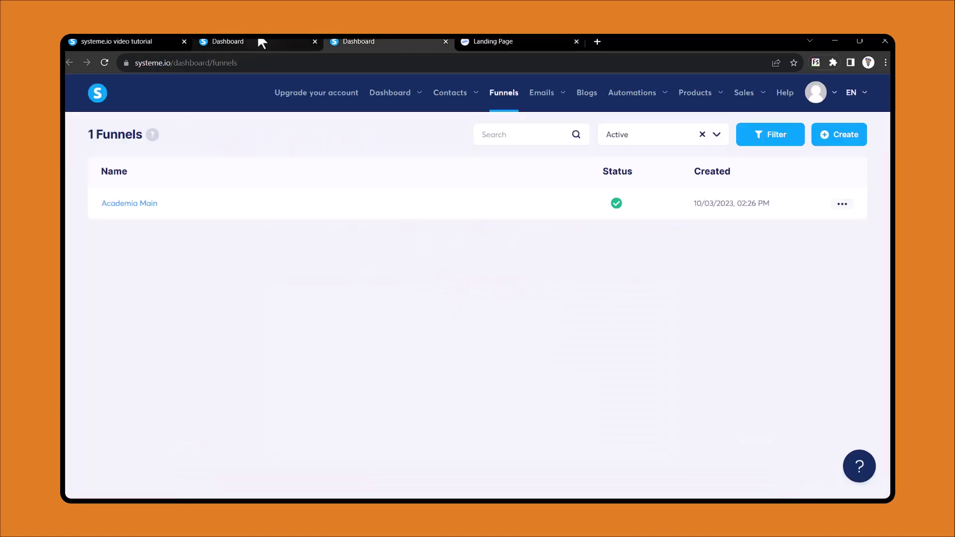
left_click(262, 43)
Create a tag named 'Academia - Lead'
left_click(830, 140)
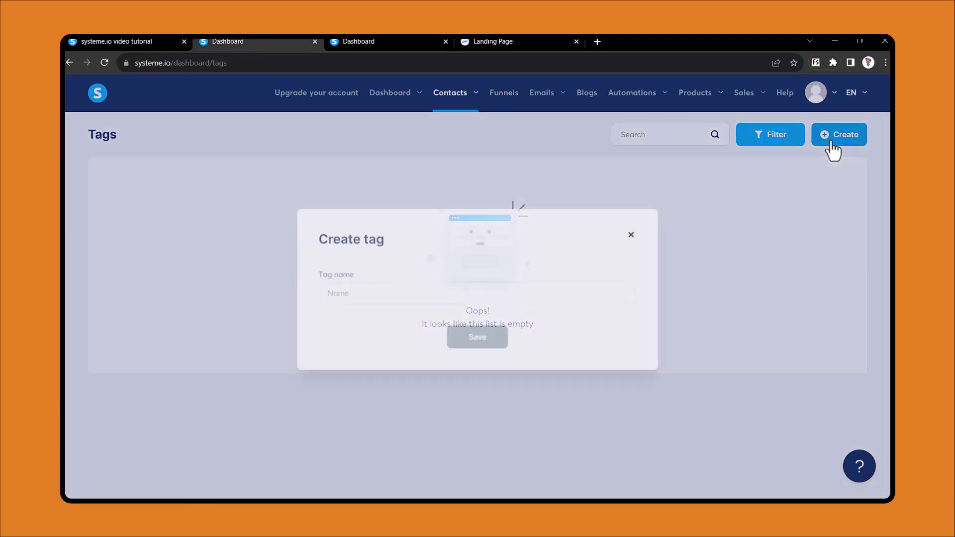
left_click(387, 296)
type("Academia - Lead")
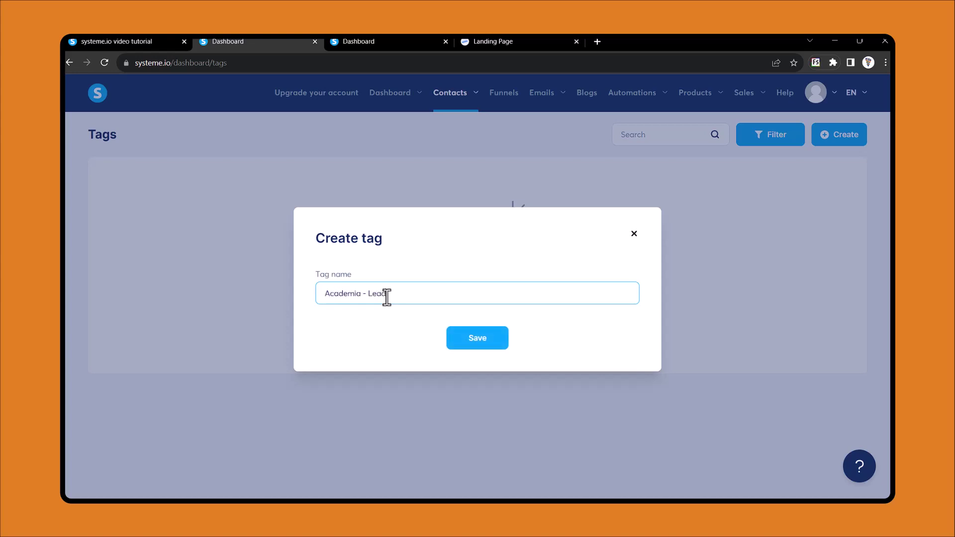
left_click(485, 344)
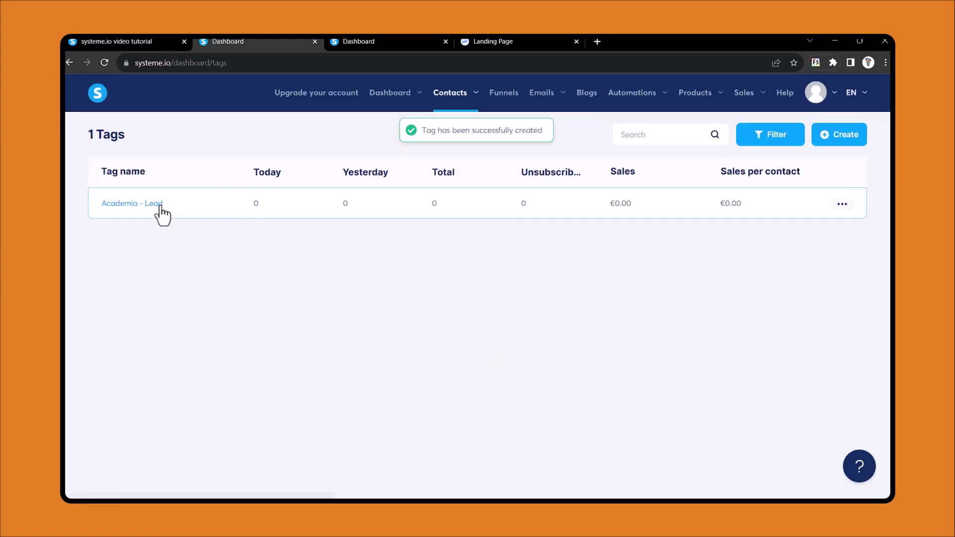
Look over the live landing page again, then return to the Tags page
left_click(483, 42)
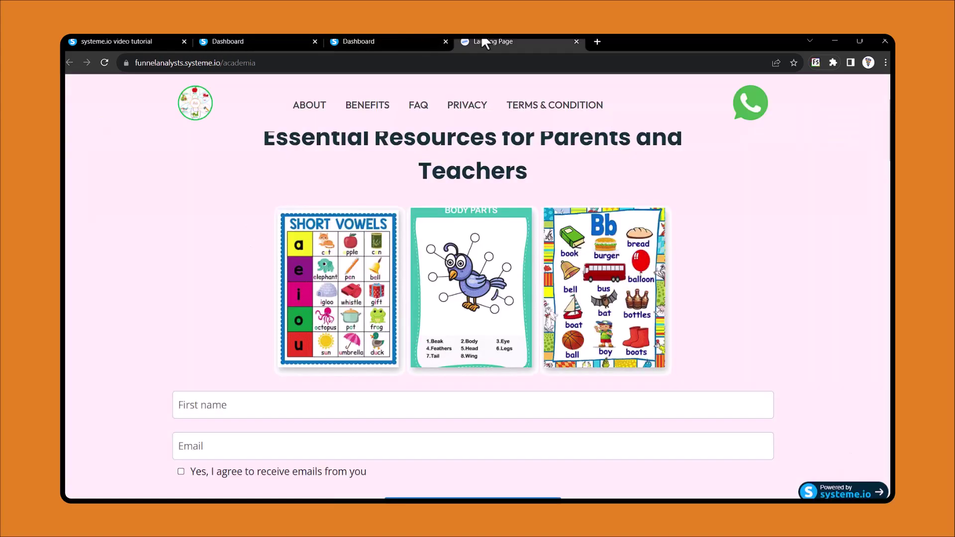
scroll(313, 363, "down", 1)
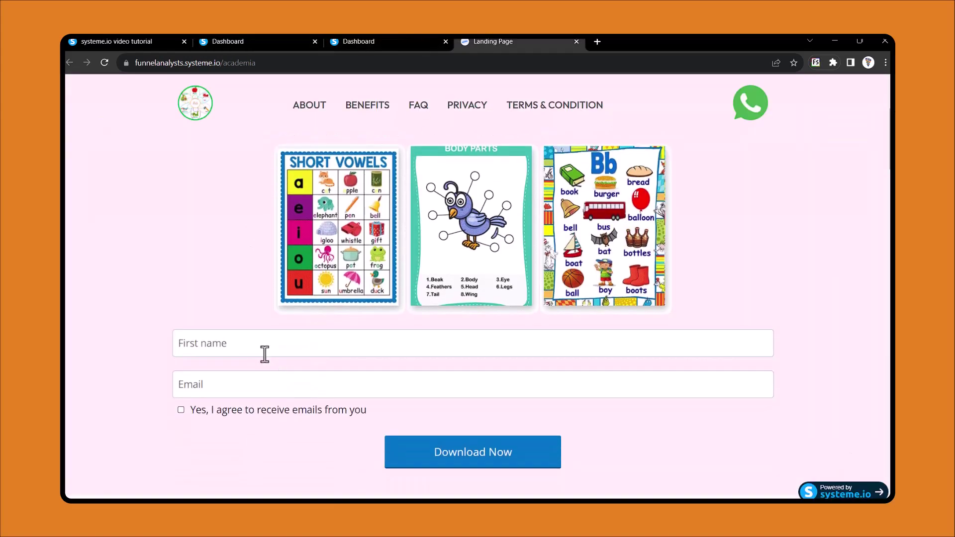
scroll(265, 354, "up", 1)
scroll(265, 354, "down", 1)
scroll(265, 354, "up", 1)
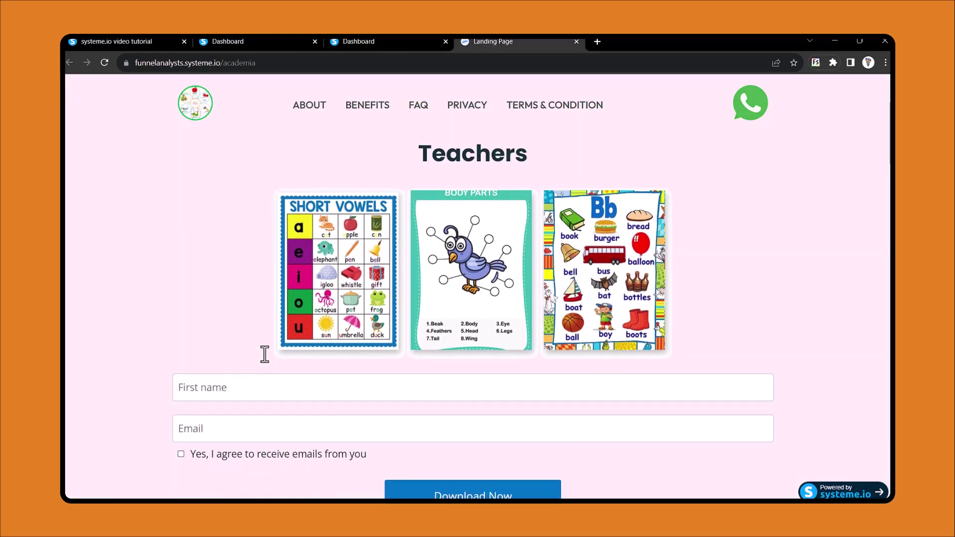
scroll(264, 355, "down", 1)
left_click(389, 41)
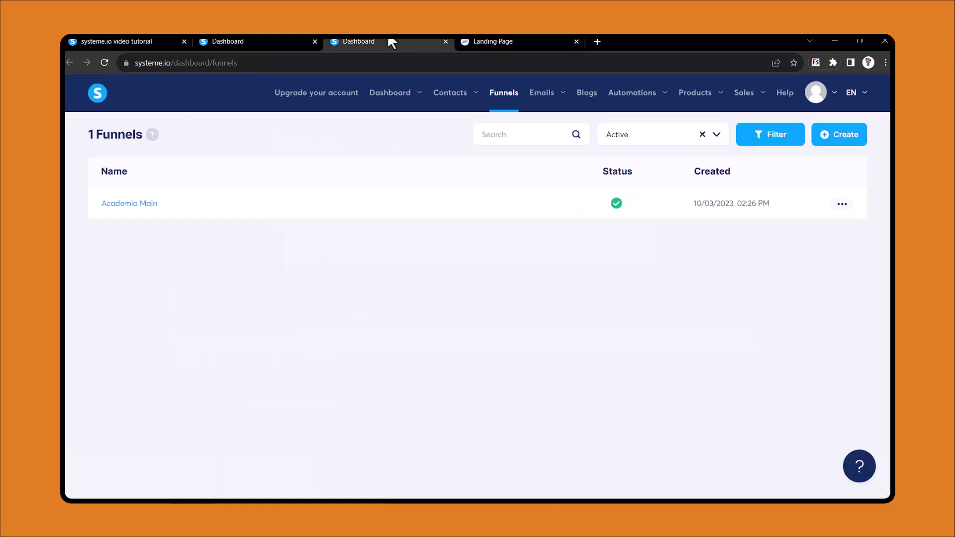
left_click(283, 39)
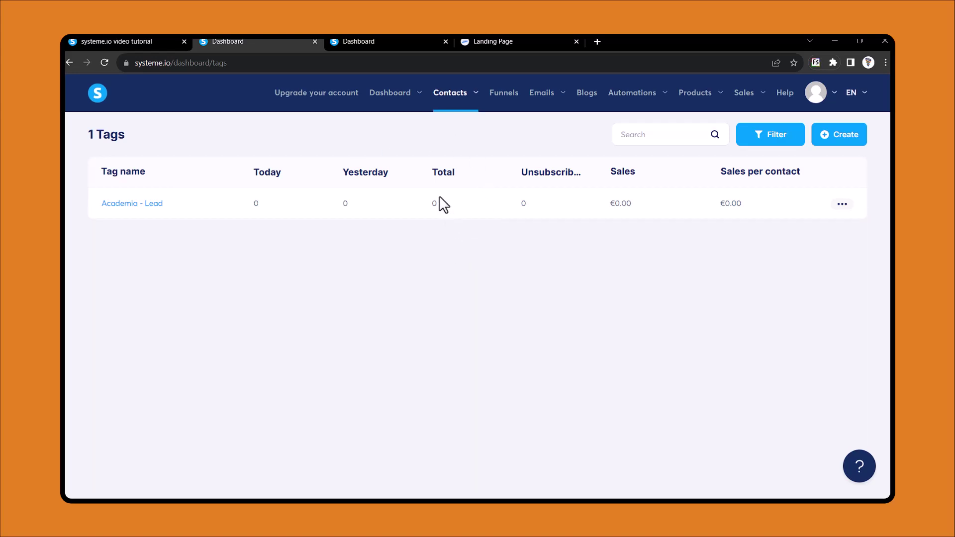
Add a 'Funnel step form subscribed' rule to Academia Main's landing page, hitting the plan-limit error
left_click(401, 46)
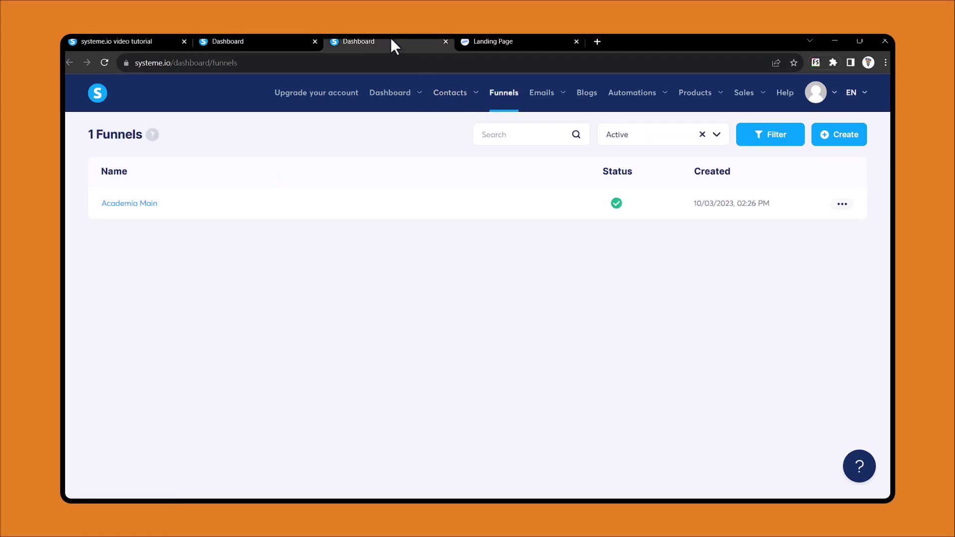
left_click(139, 206)
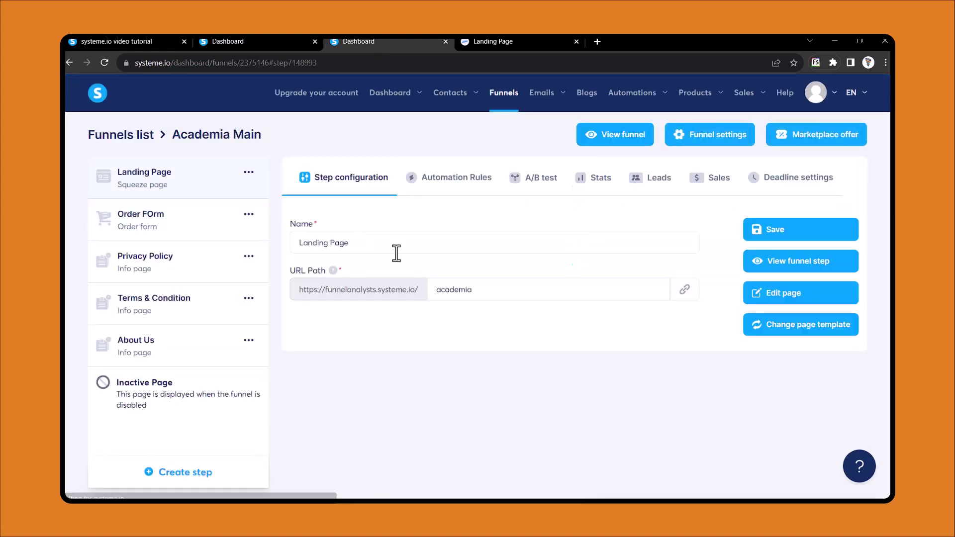
left_click(456, 185)
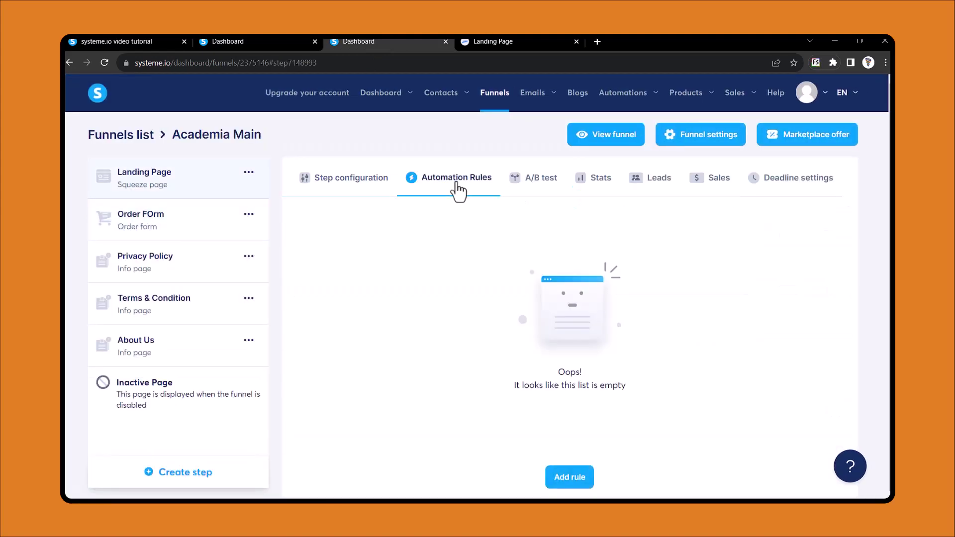
left_click(569, 472)
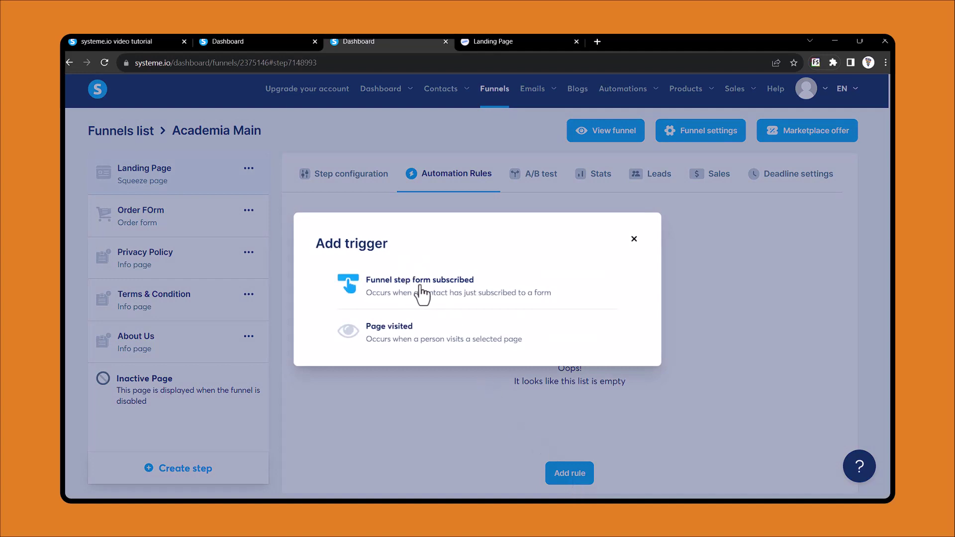
left_click(424, 294)
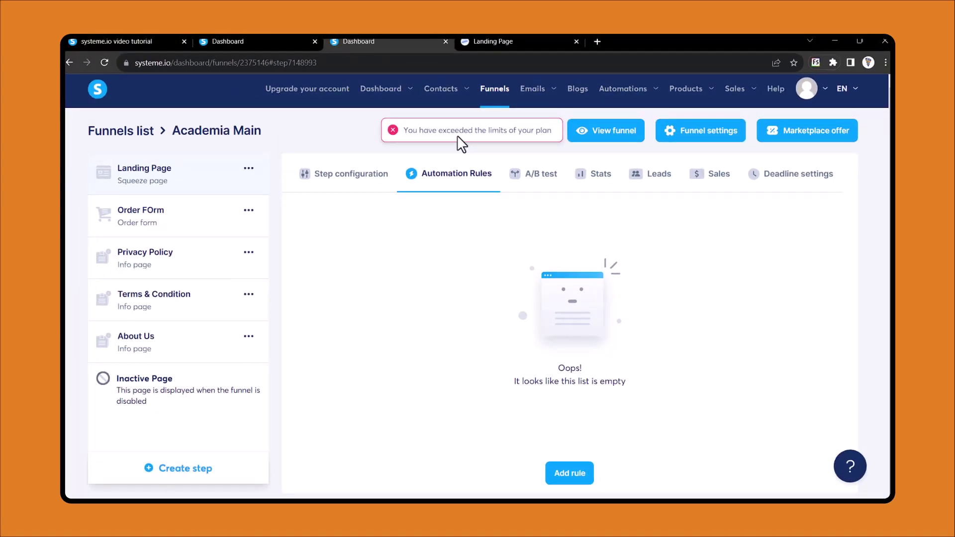
Disable and confirm the existing form-subscribed rule in Automations > Rules
mouse_move(629, 90)
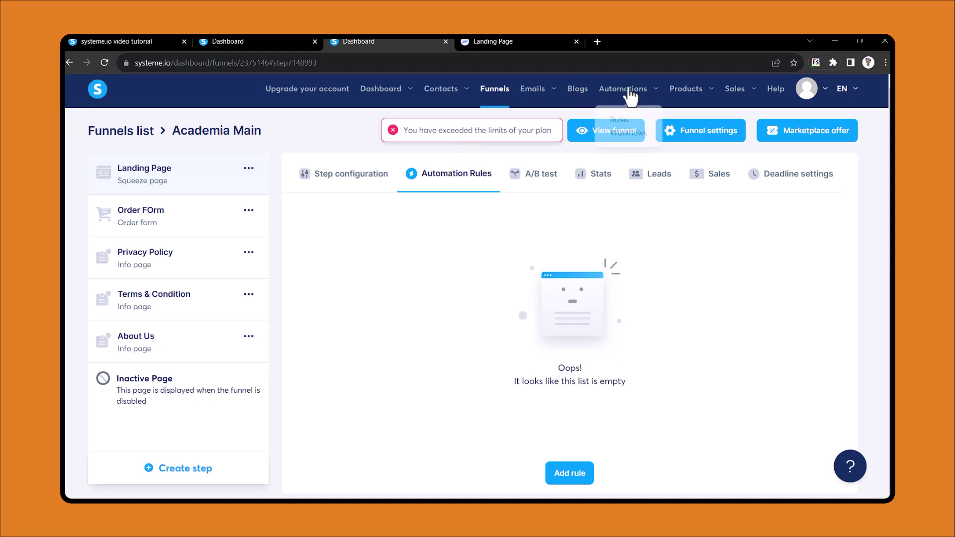
left_click(622, 119)
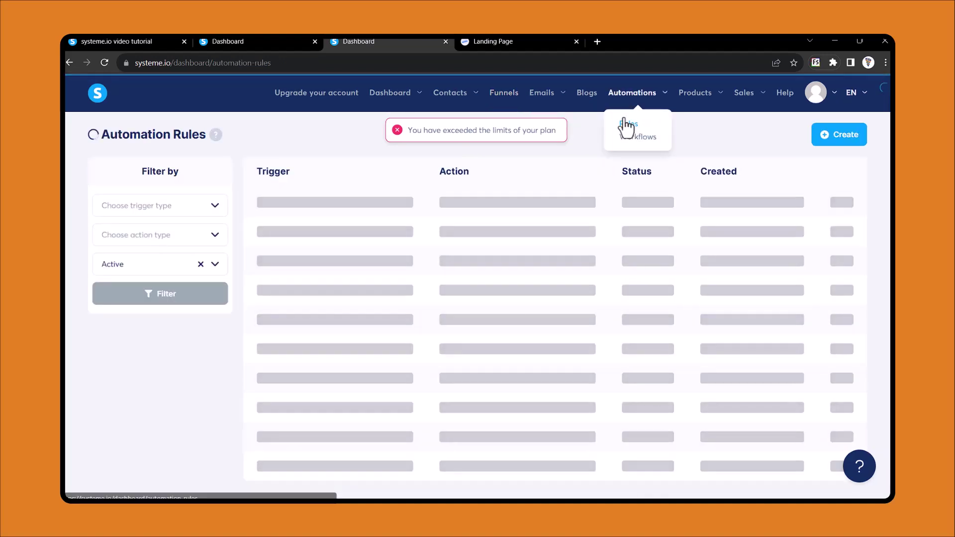
left_click(845, 209)
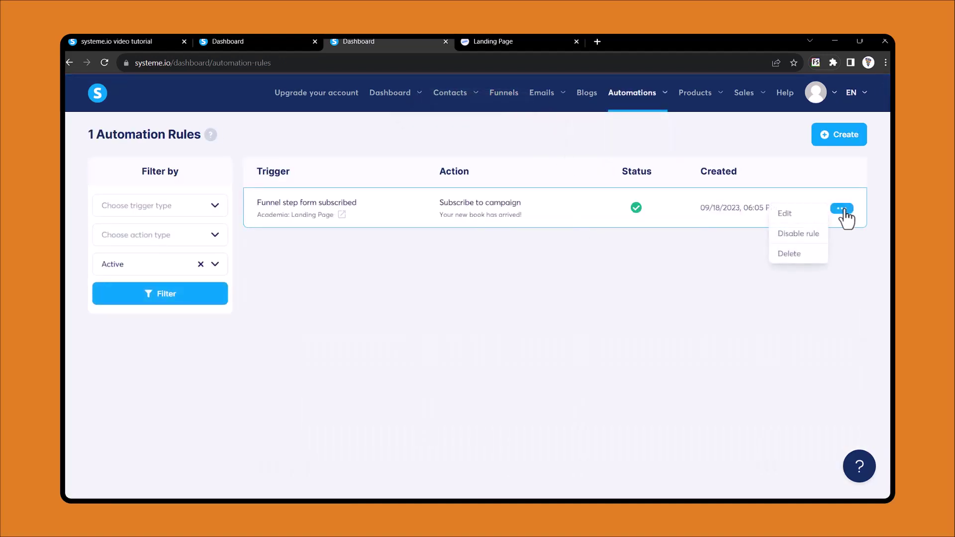
left_click(798, 233)
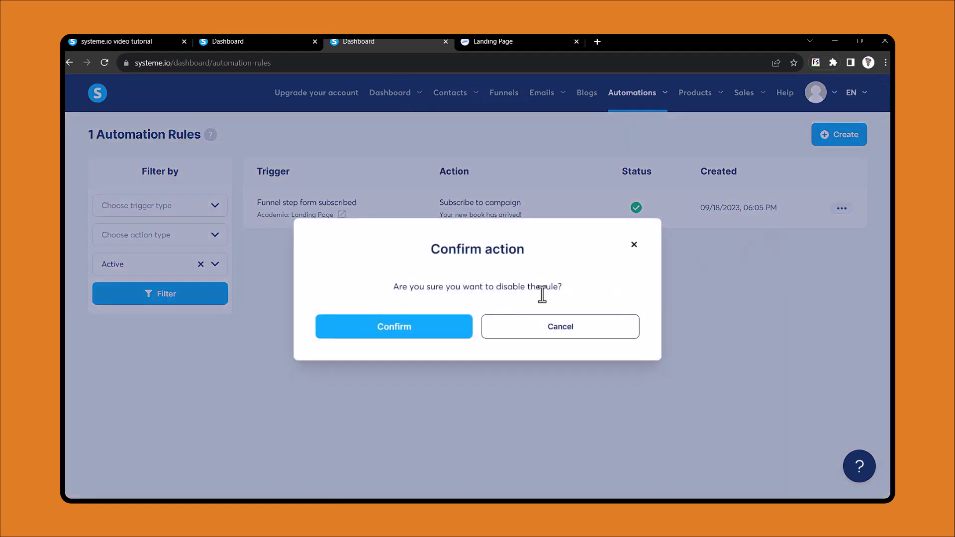
left_click(424, 332)
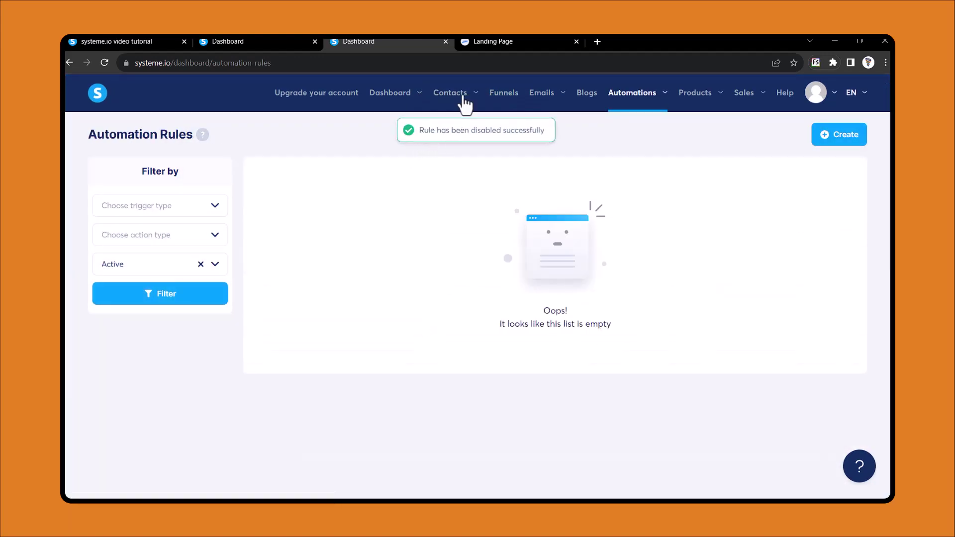
left_click(504, 94)
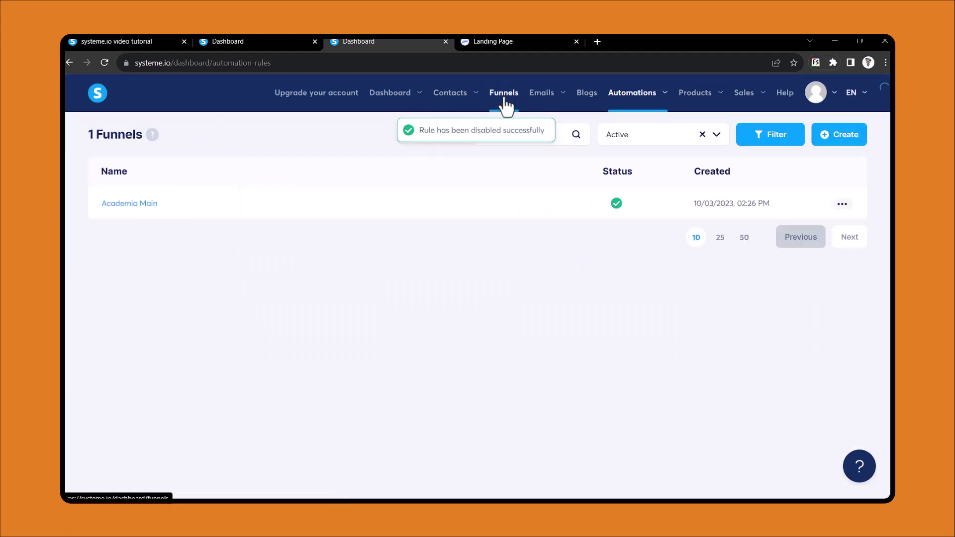
Add a 'Funnel step form subscribed' rule to the Academia Main landing page
left_click(132, 204)
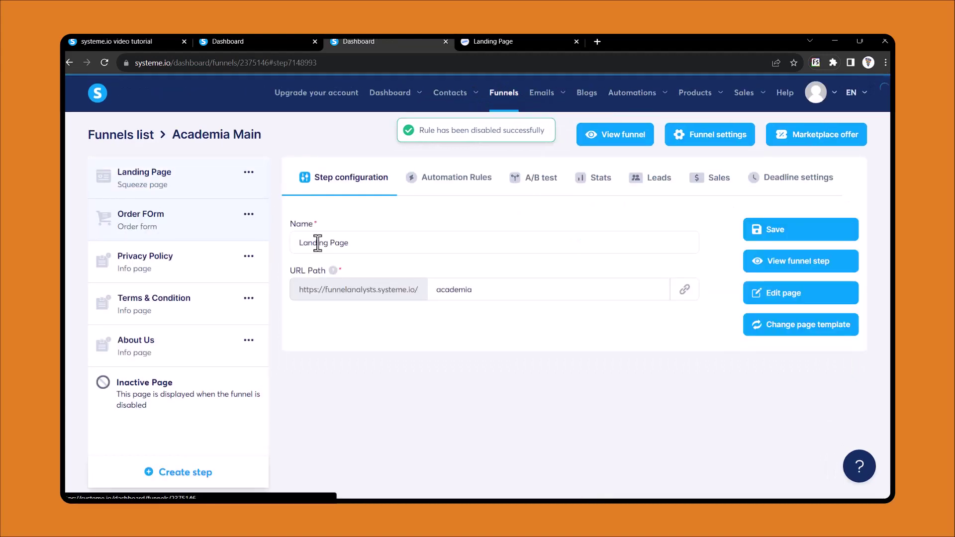
left_click(455, 182)
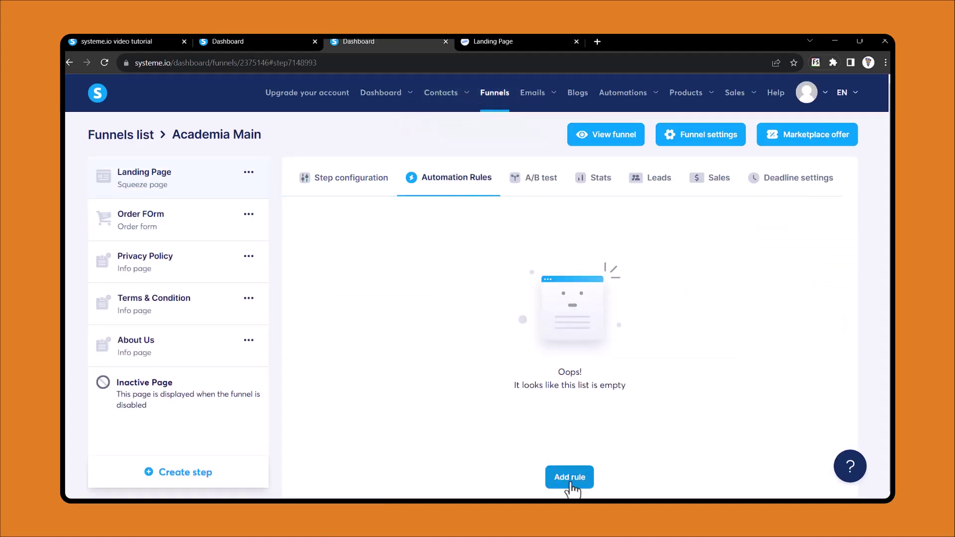
left_click(569, 478)
left_click(424, 281)
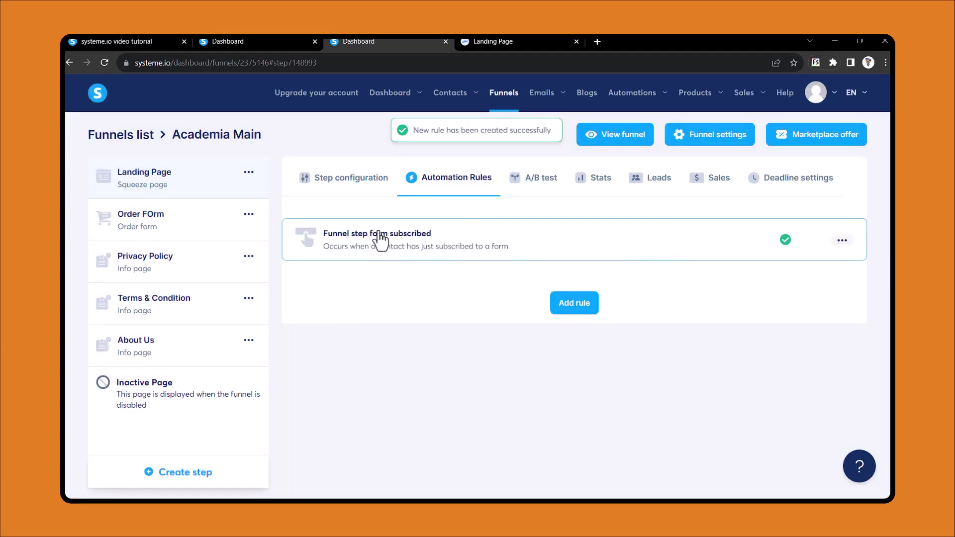
left_click(379, 240)
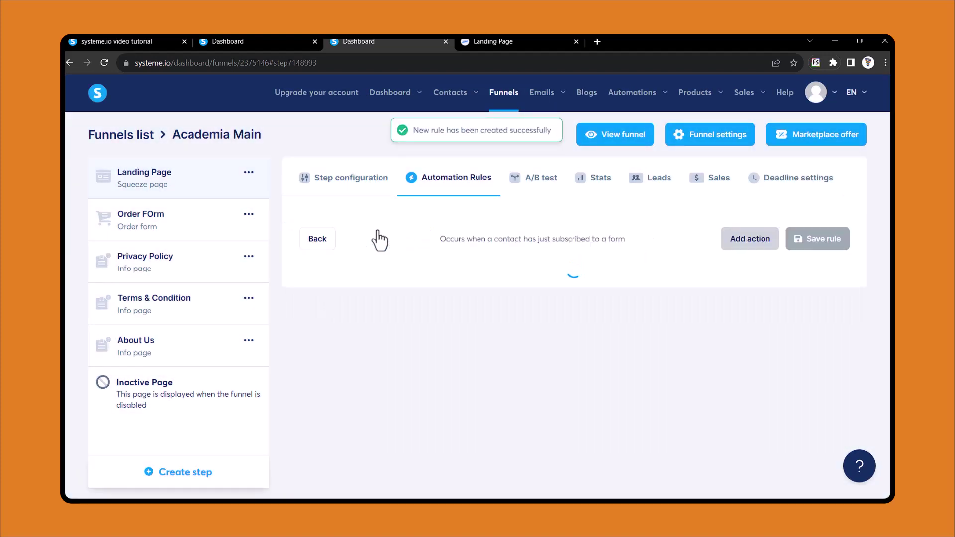
Give the rule an 'Add a tag' action for Academia - Lead and save it
left_click(749, 239)
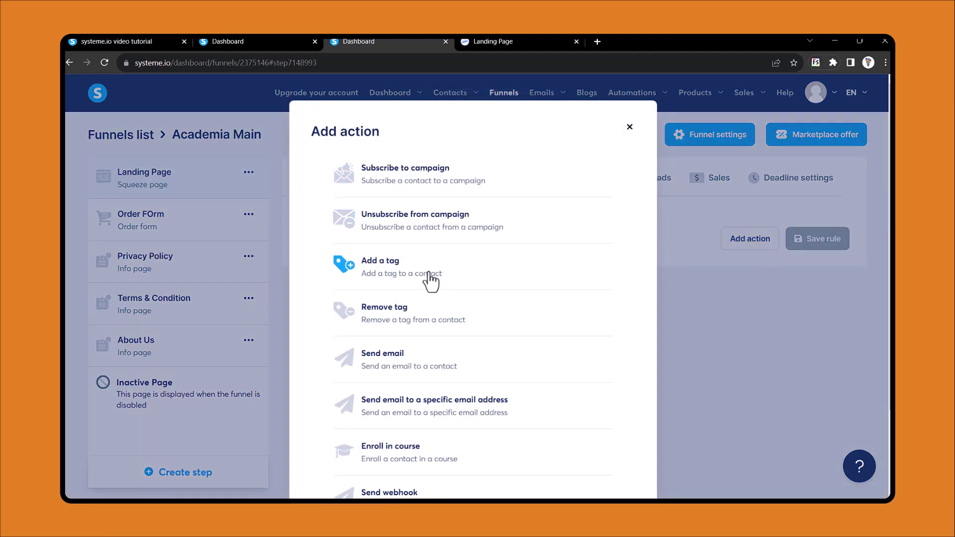
scroll(408, 266, "down", 1)
left_click(406, 254)
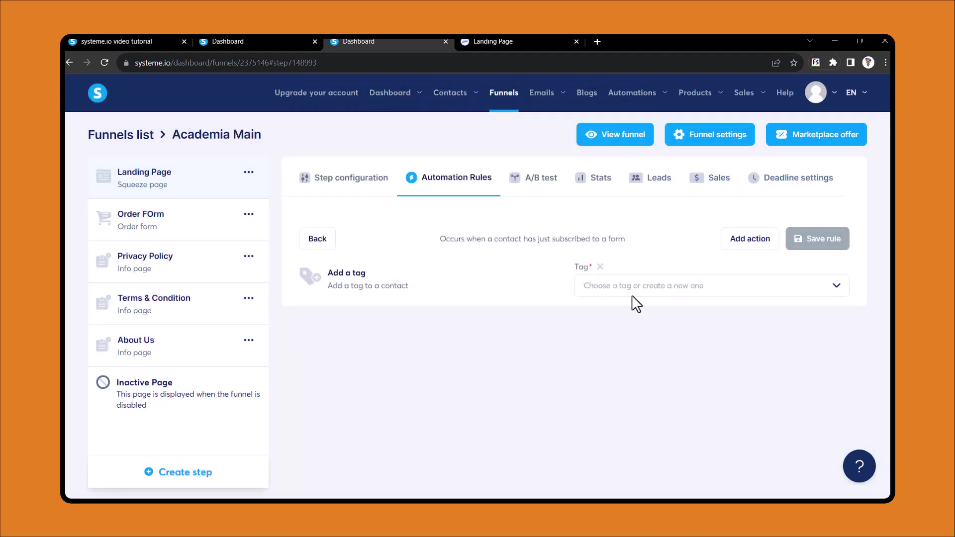
left_click(706, 288)
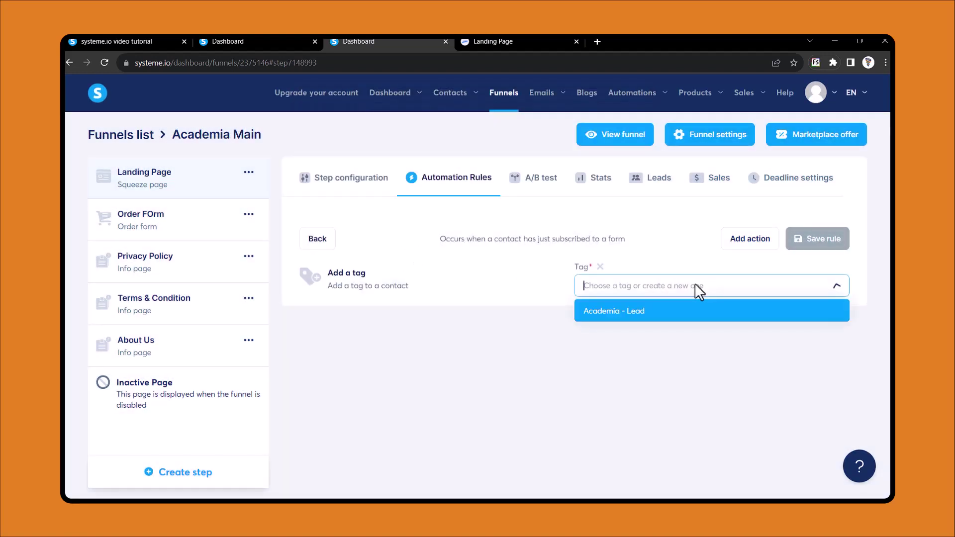
left_click(619, 313)
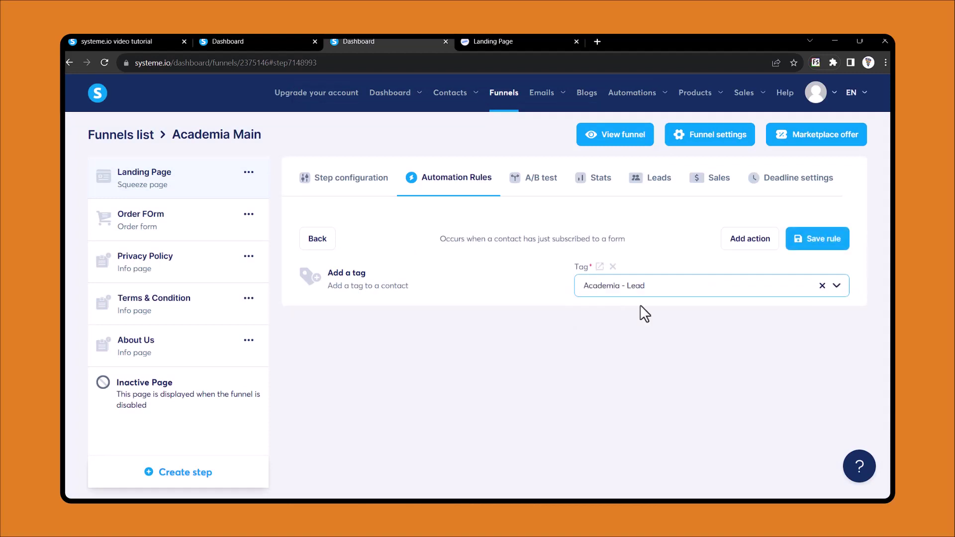
left_click(816, 240)
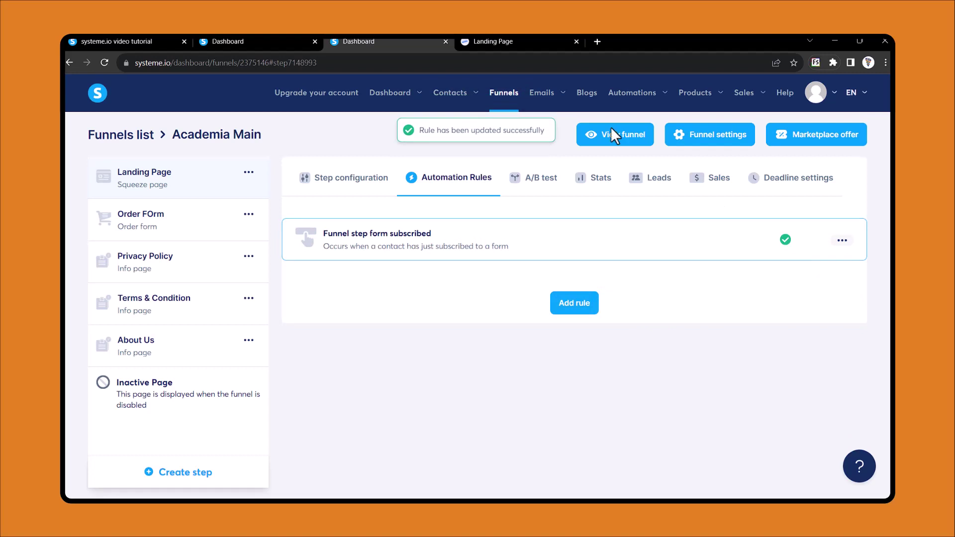
left_click(518, 41)
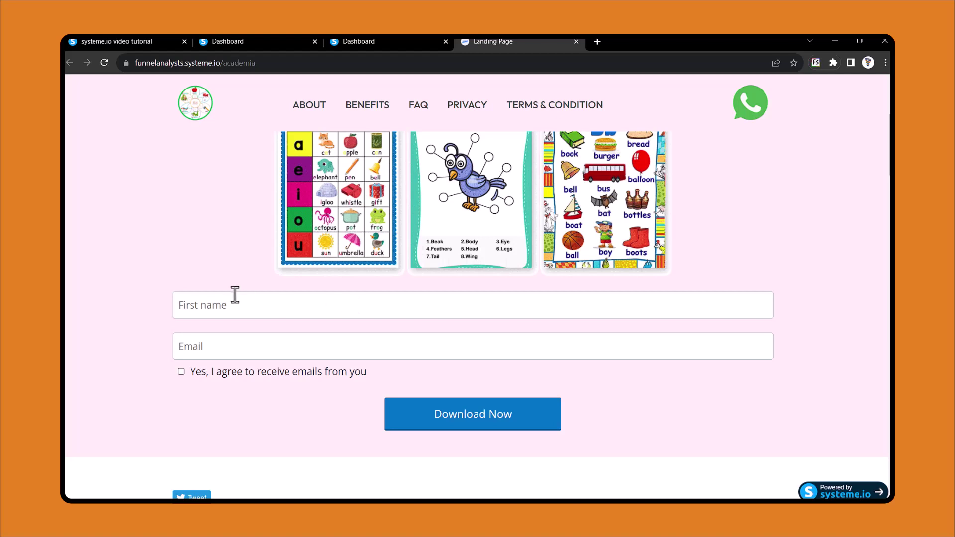
Submit the signup form with first name Test, a saved e-mail, and consent ticked
scroll(230, 293, "up", 1)
scroll(231, 294, "down", 1)
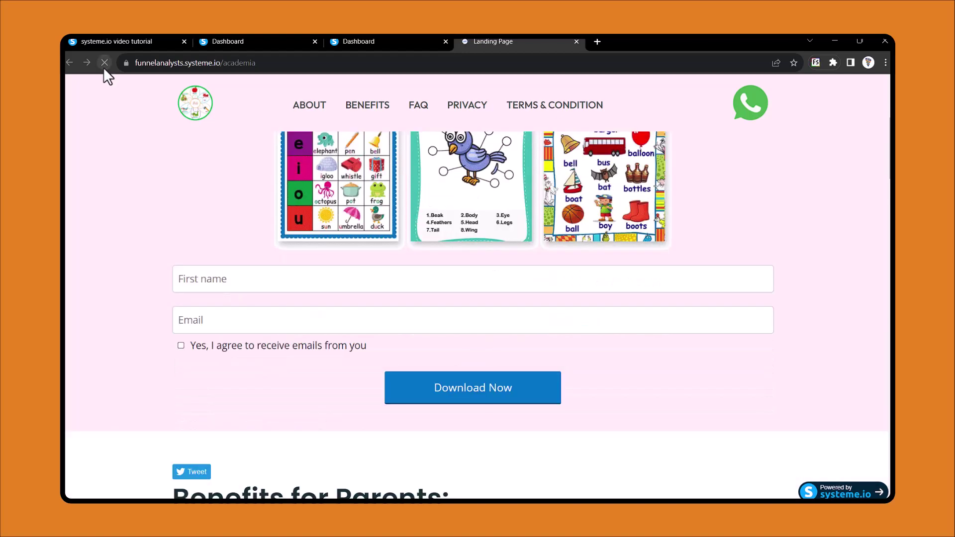
left_click(273, 282)
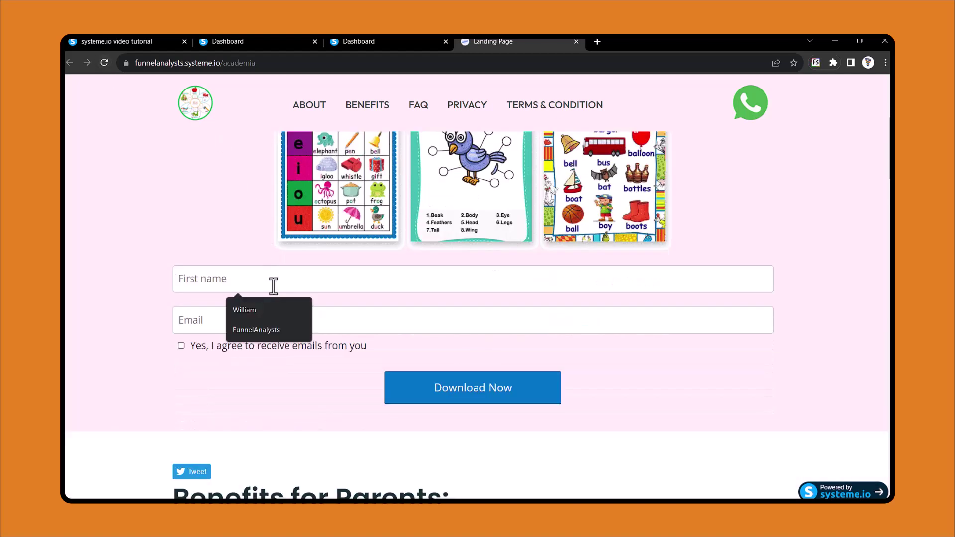
type("Test")
left_click(266, 320)
key("Down")
key("Return")
key("Tab")
key("space")
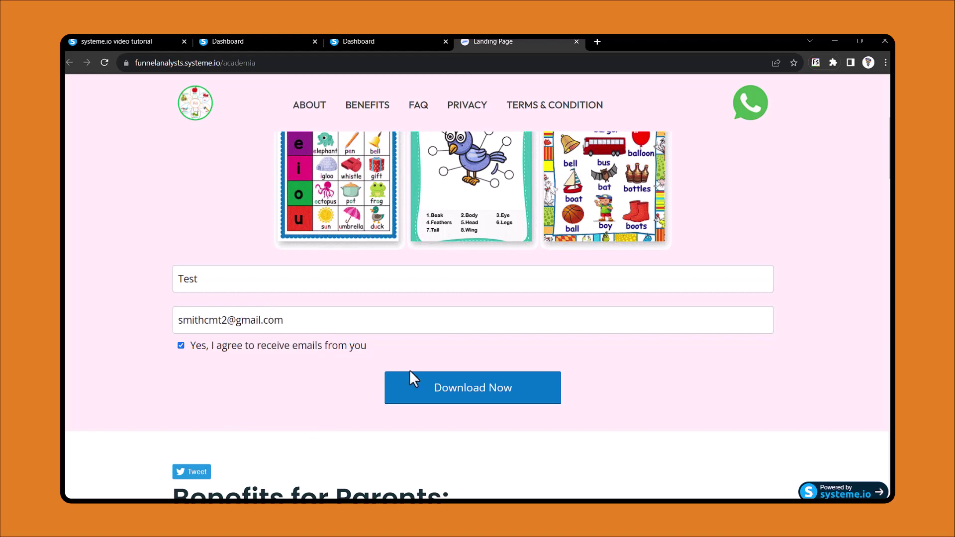
left_click(482, 400)
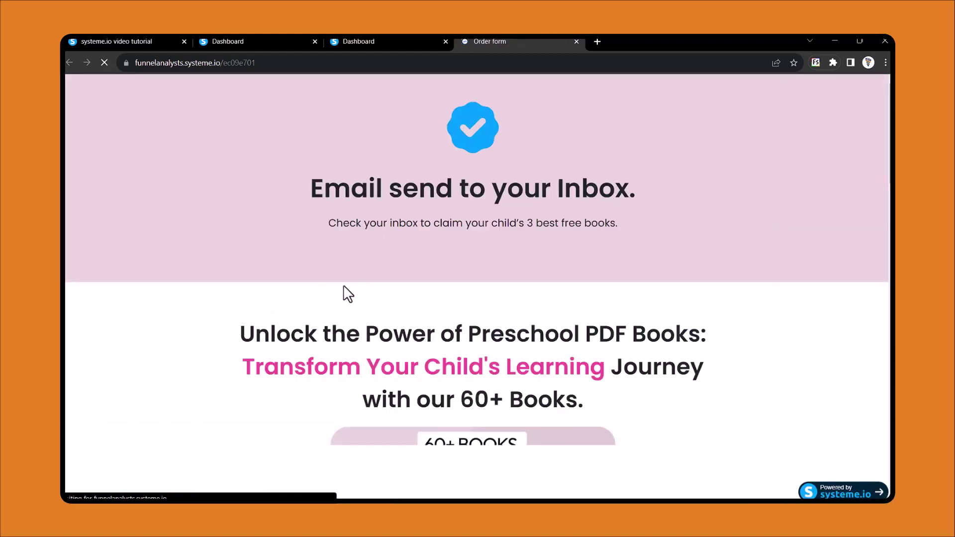
Check the funnel's leads and refreshed contacts for the tagged test signup, then start a new contact
left_click(366, 40)
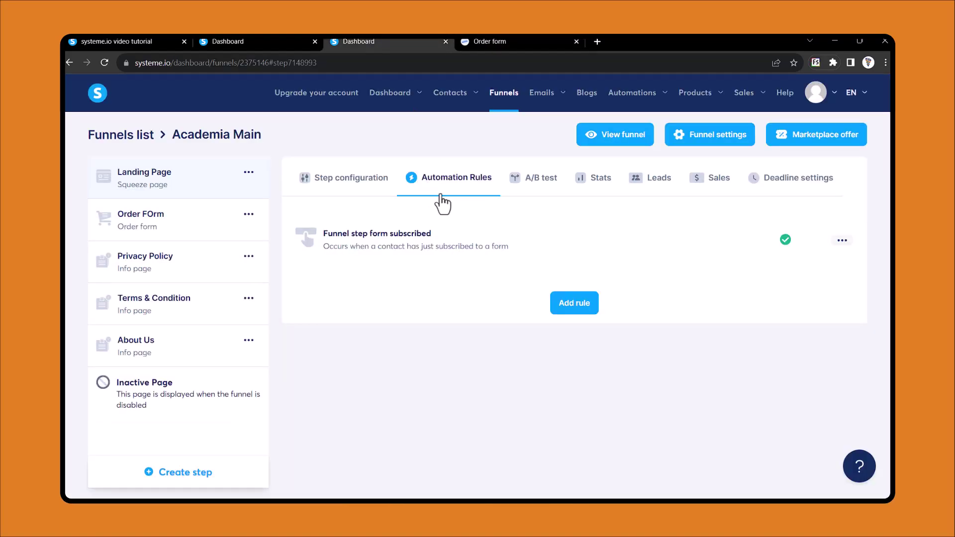
left_click(643, 188)
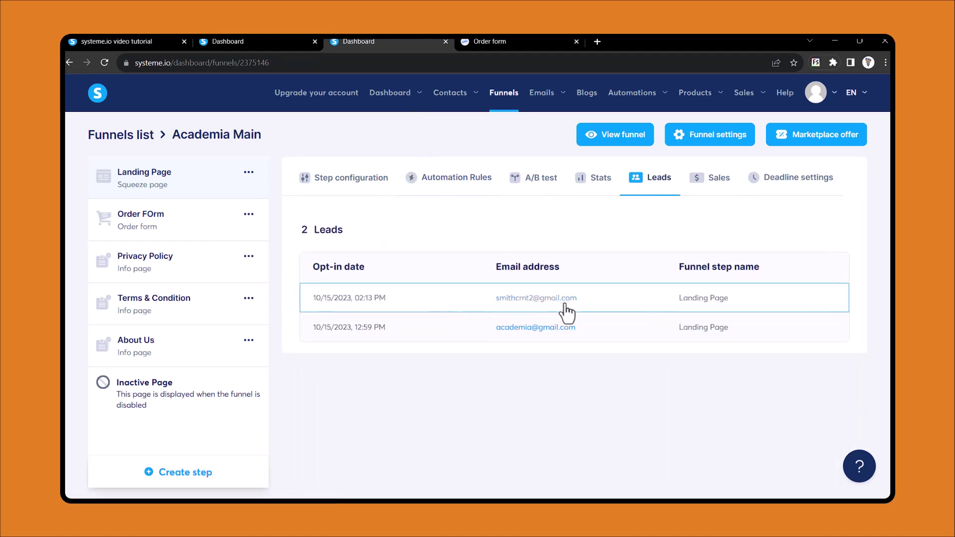
left_click(284, 43)
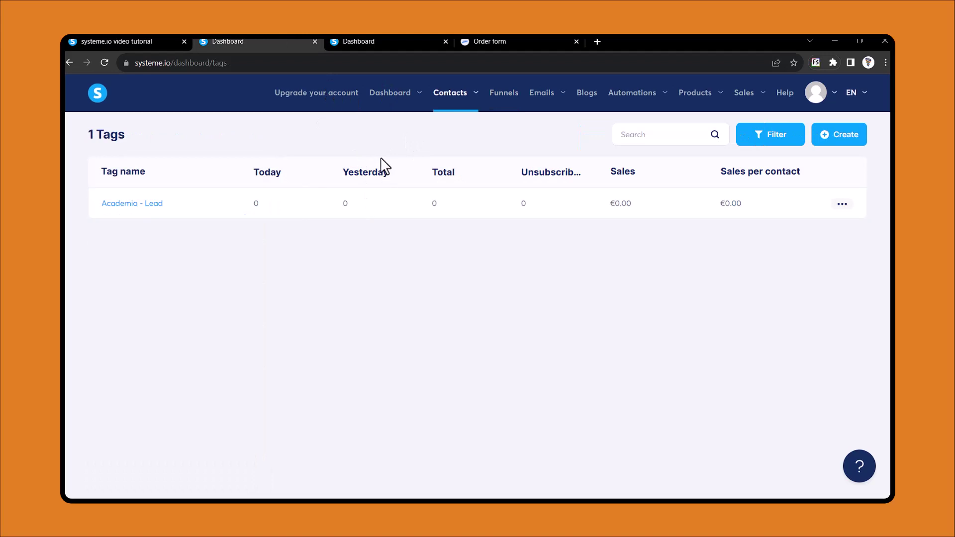
mouse_move(450, 92)
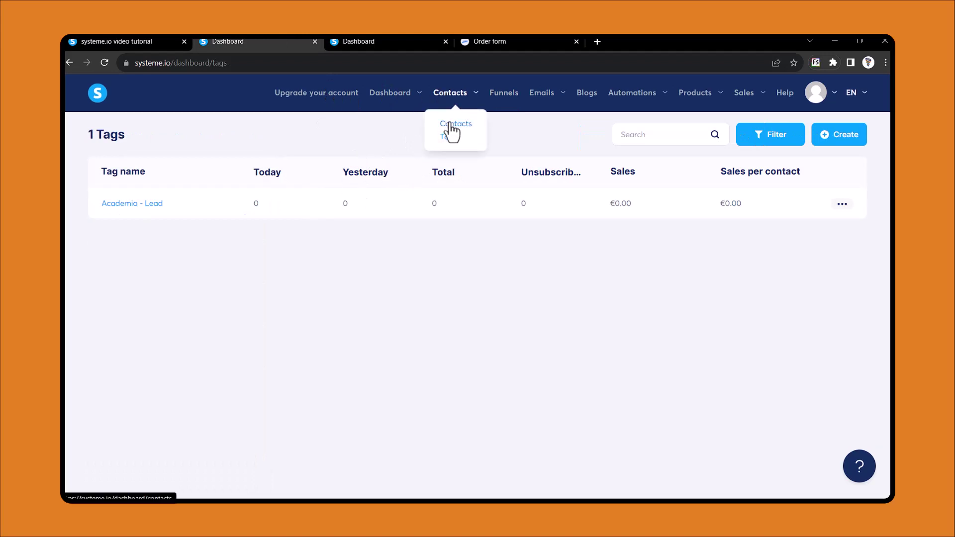
left_click(449, 124)
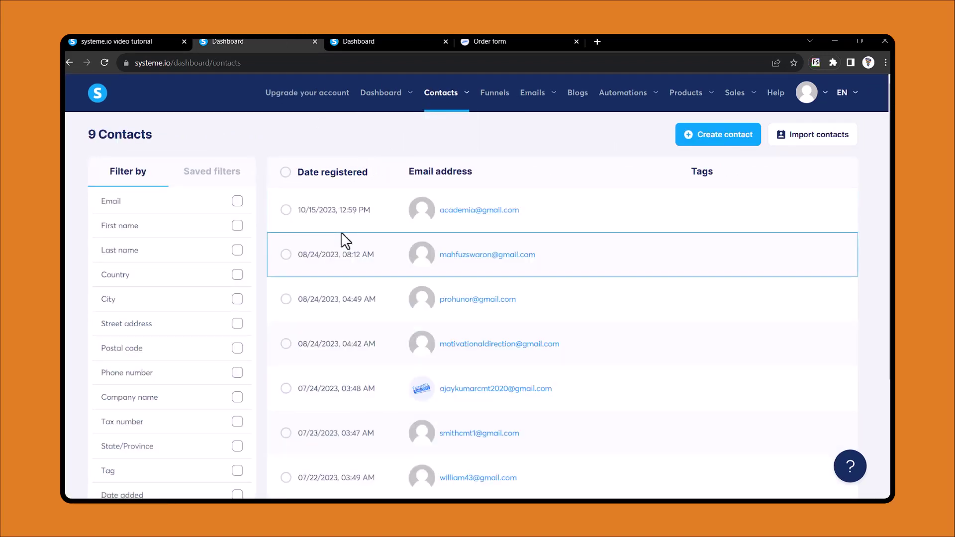
left_click(104, 62)
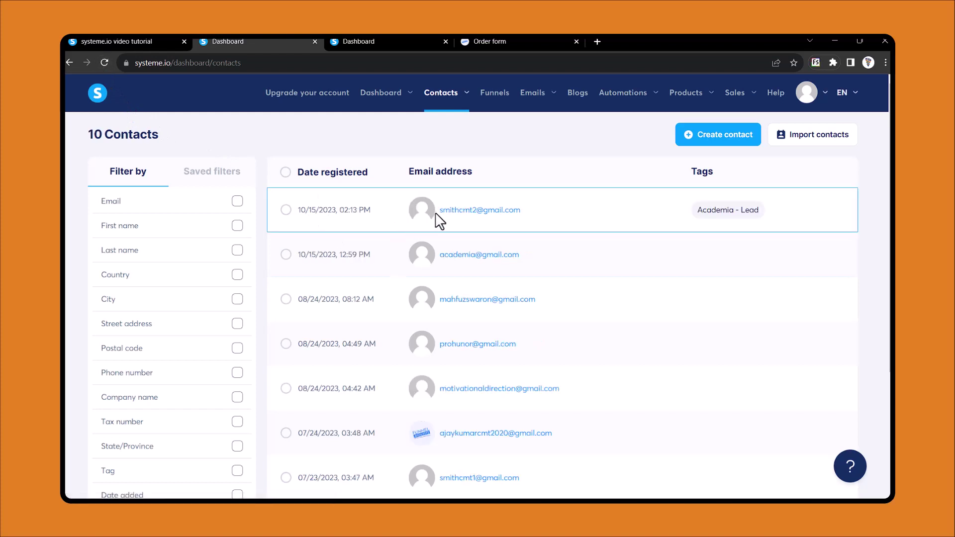
mouse_move(455, 214)
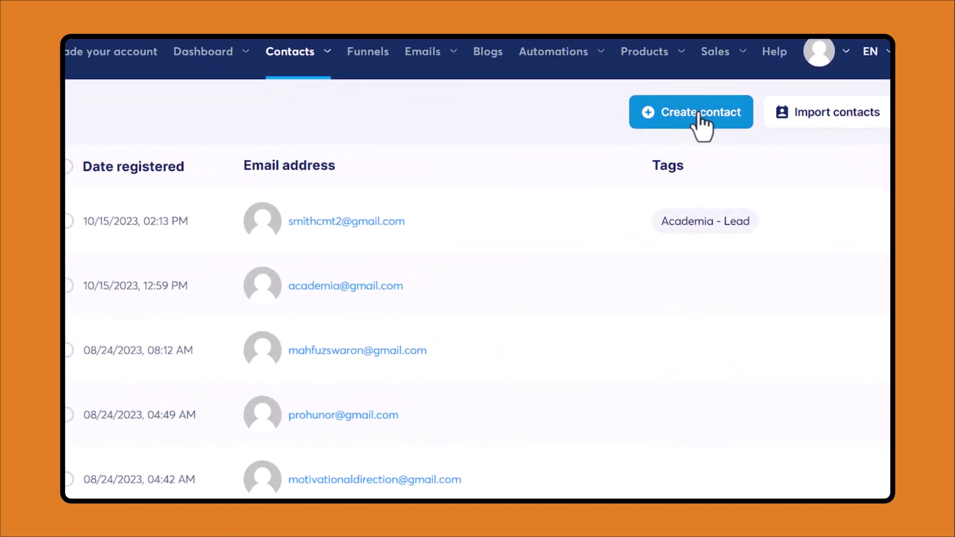
left_click(699, 115)
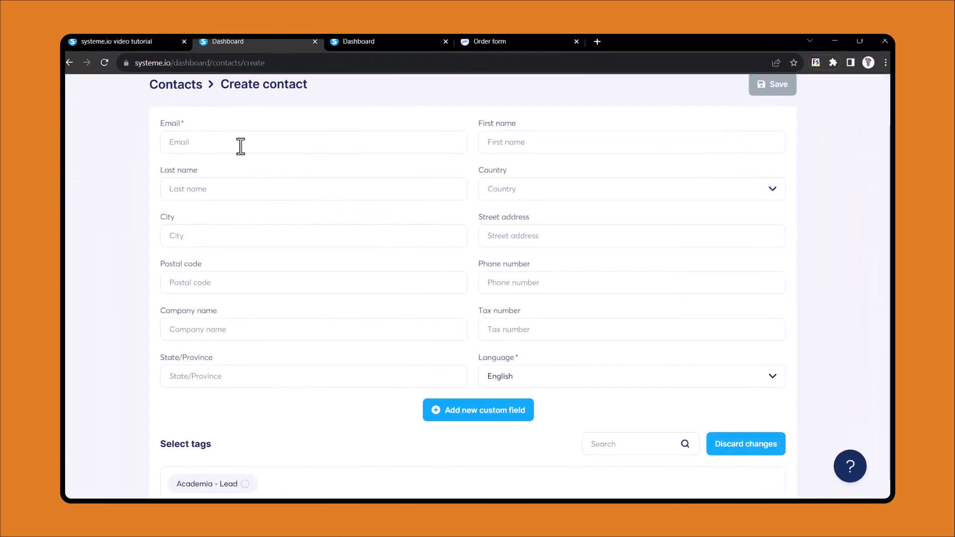
Enter a demo e-mail address and a first name on the new contact form
left_click(240, 145)
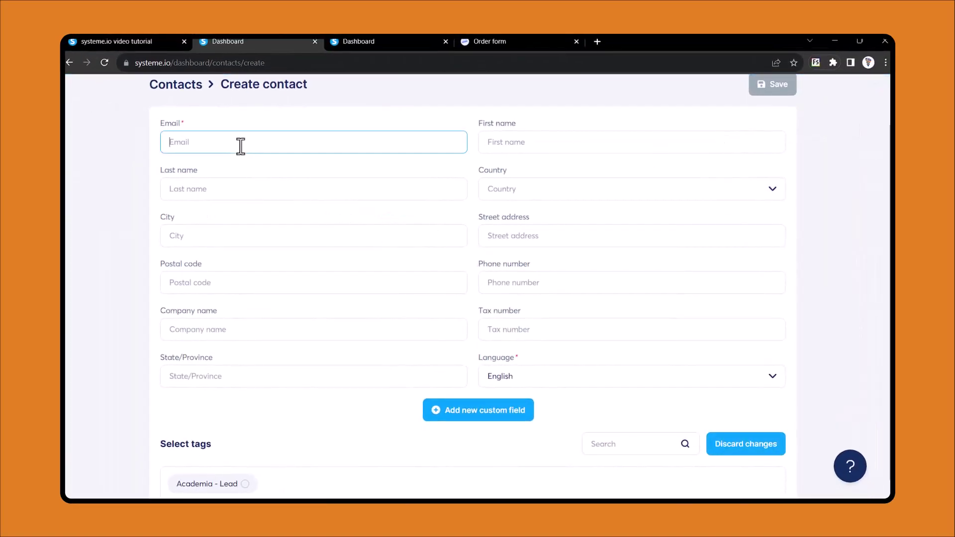
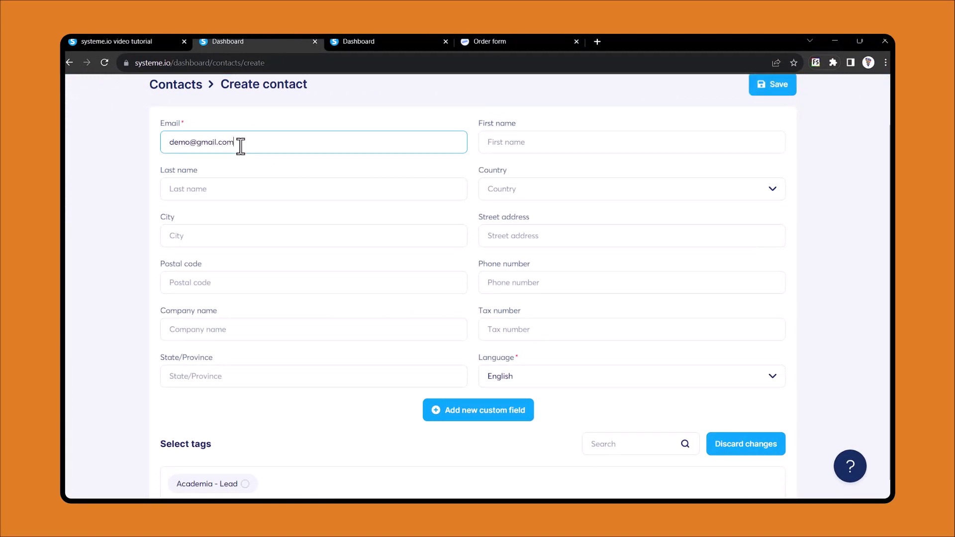
left_click(531, 142)
type("Demo")
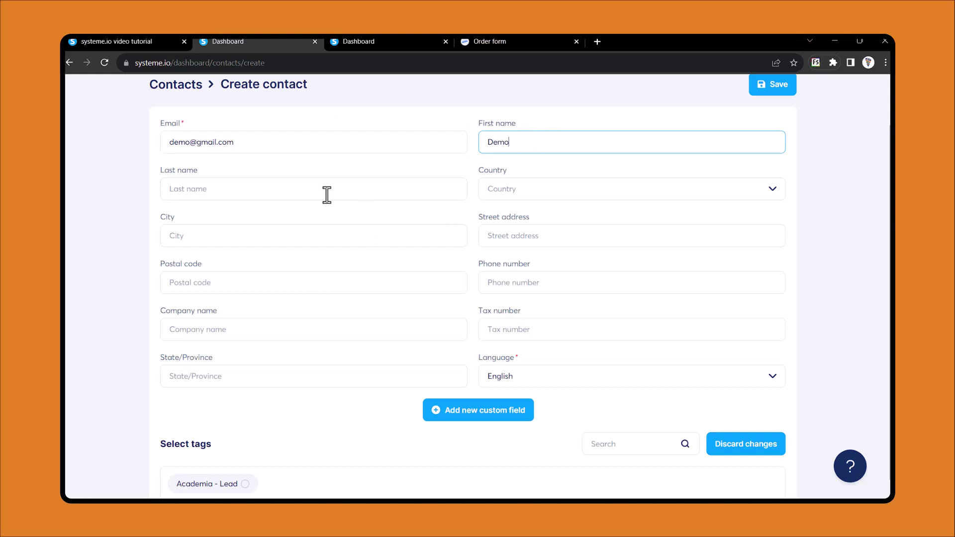
scroll(411, 275, "down", 1)
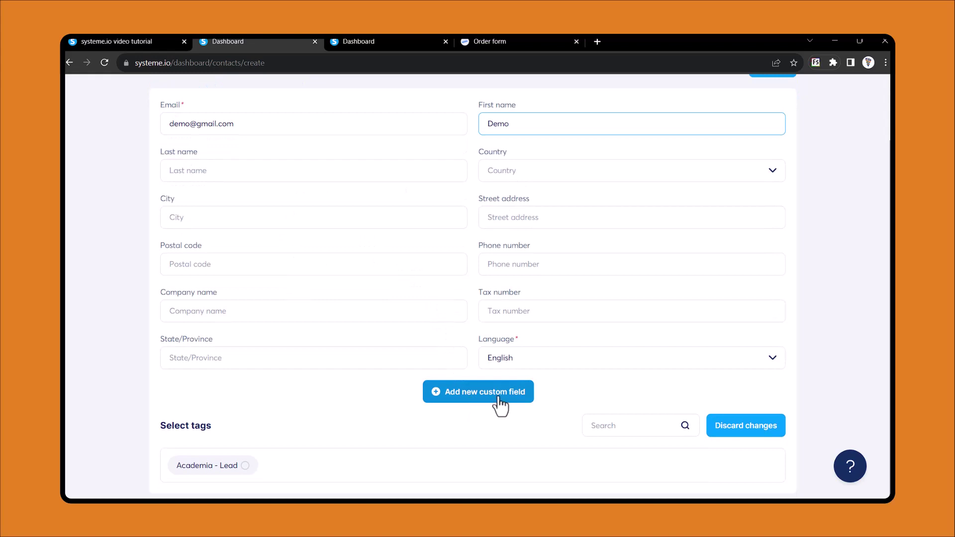
left_click(479, 396)
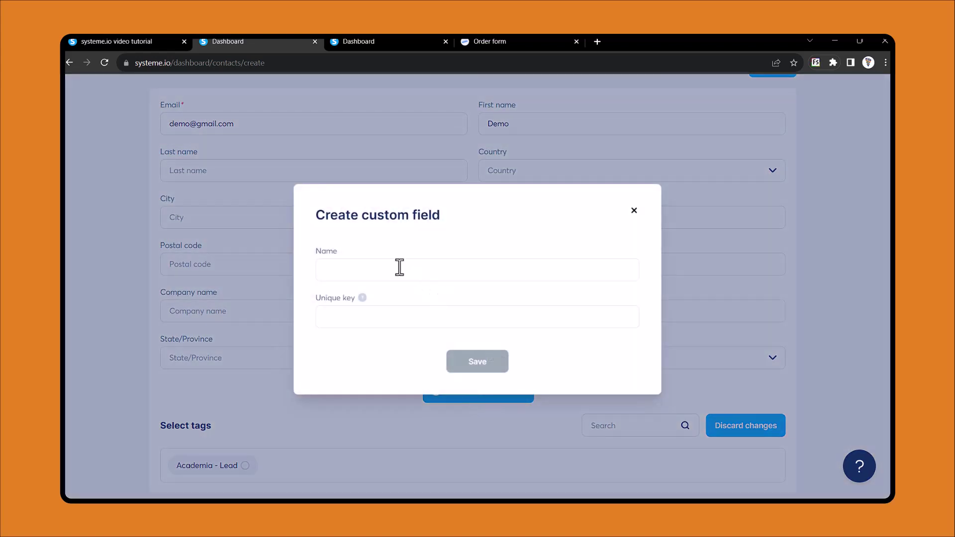
left_click(399, 268)
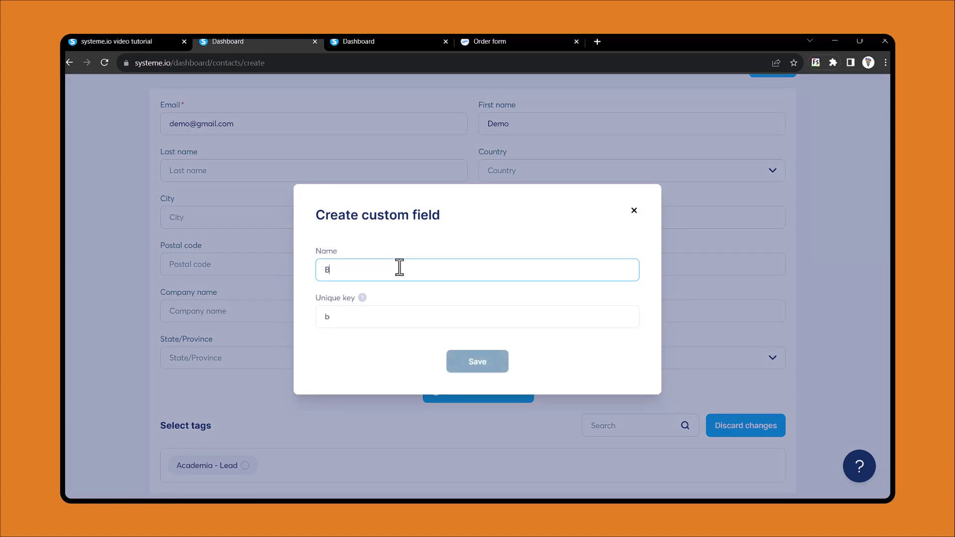
type("angaldeshi Dme")
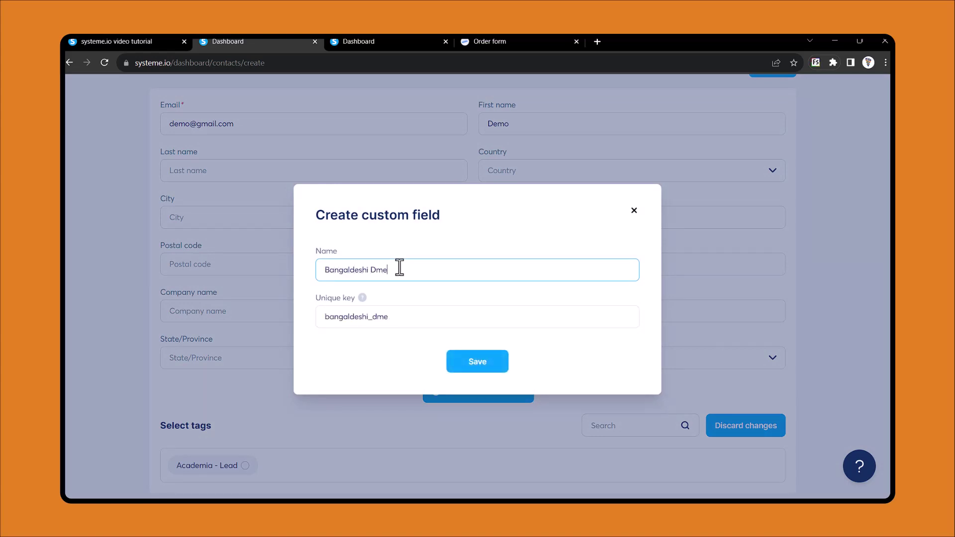
key("BackSpace")
key("BackSpace")
type("emo gmail addres")
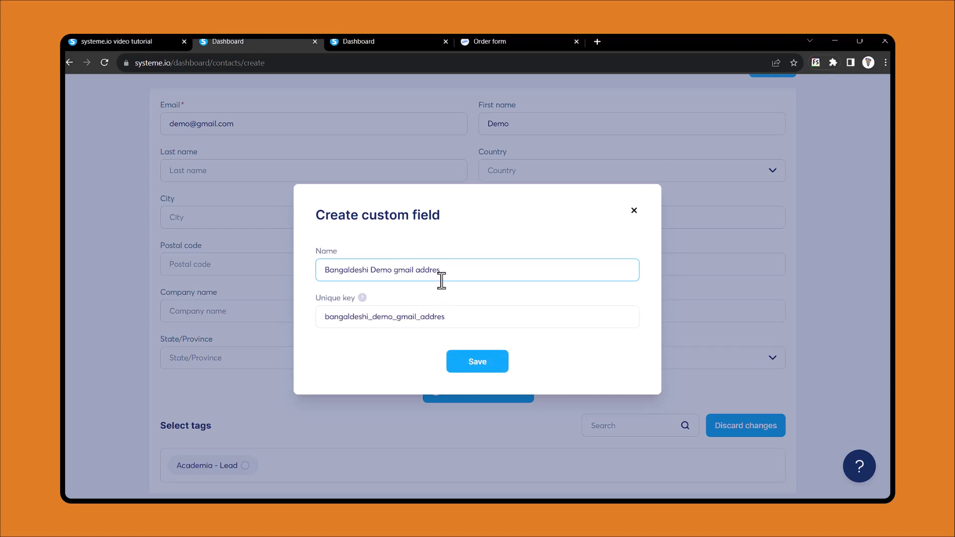
key("ctrl+a")
key("BackSpace")
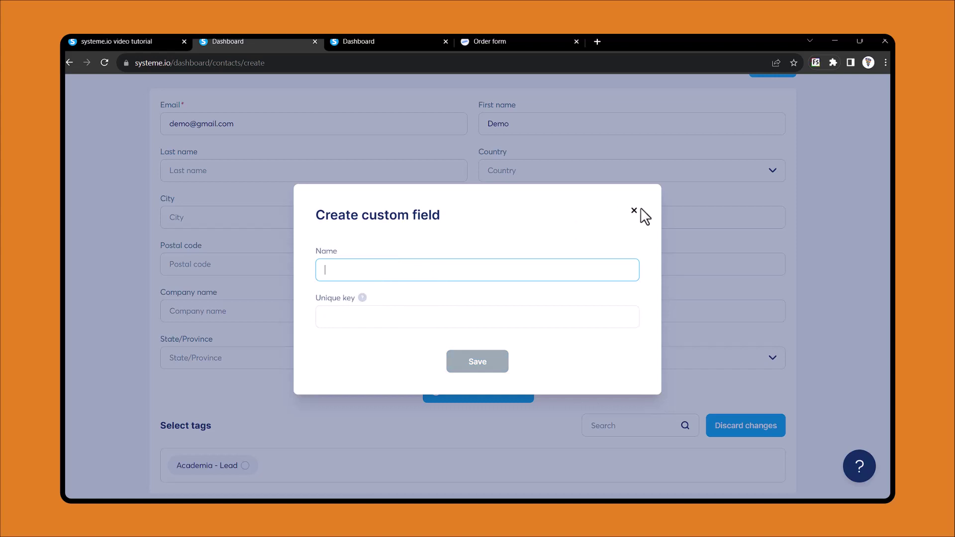
left_click(634, 211)
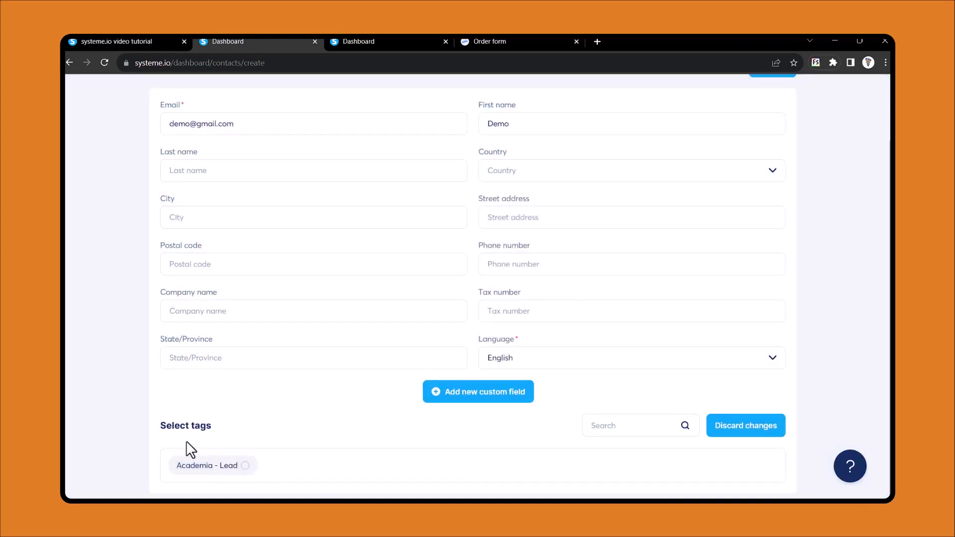
Select the Academia - Lead tag, save the contact, and go back via the Contacts breadcrumb
scroll(246, 413, "up", 2)
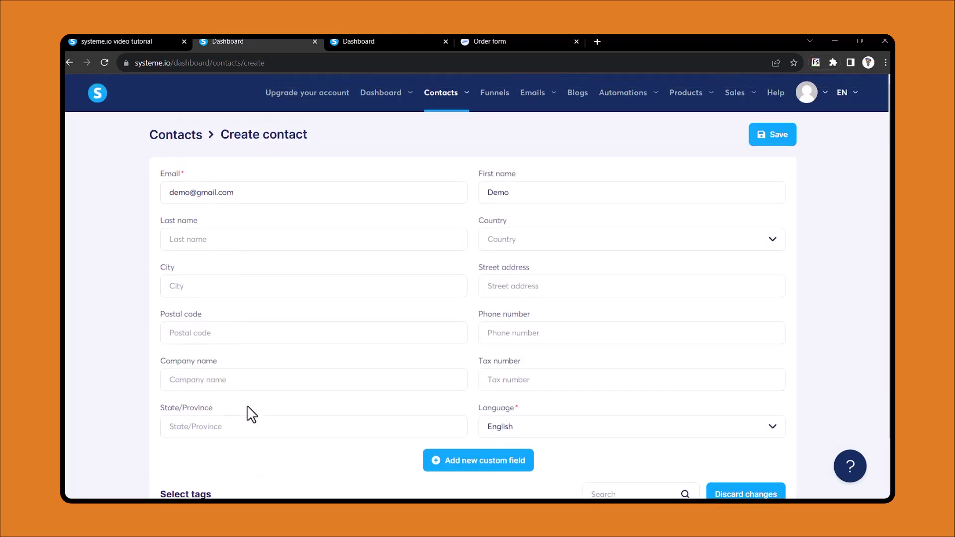
scroll(250, 414, "down", 2)
left_click(244, 466)
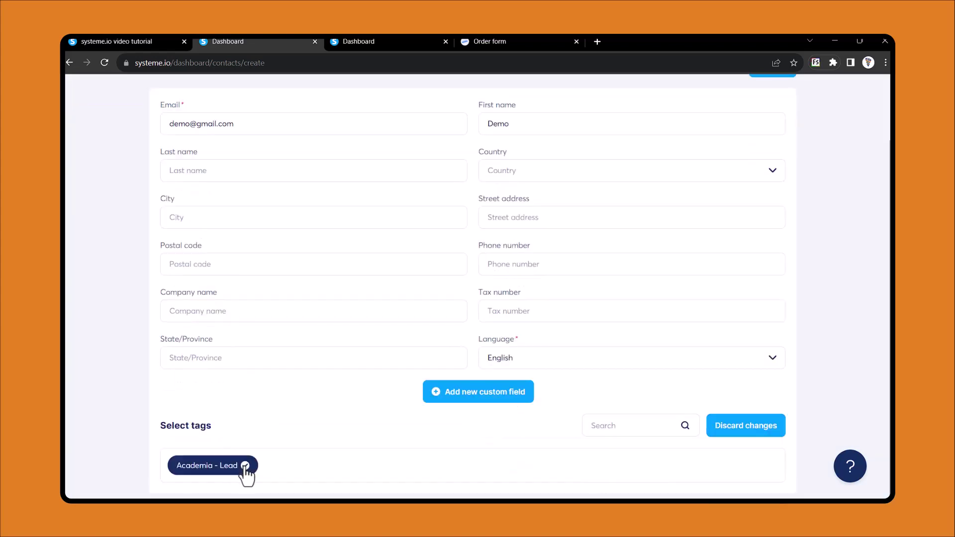
scroll(217, 423, "up", 2)
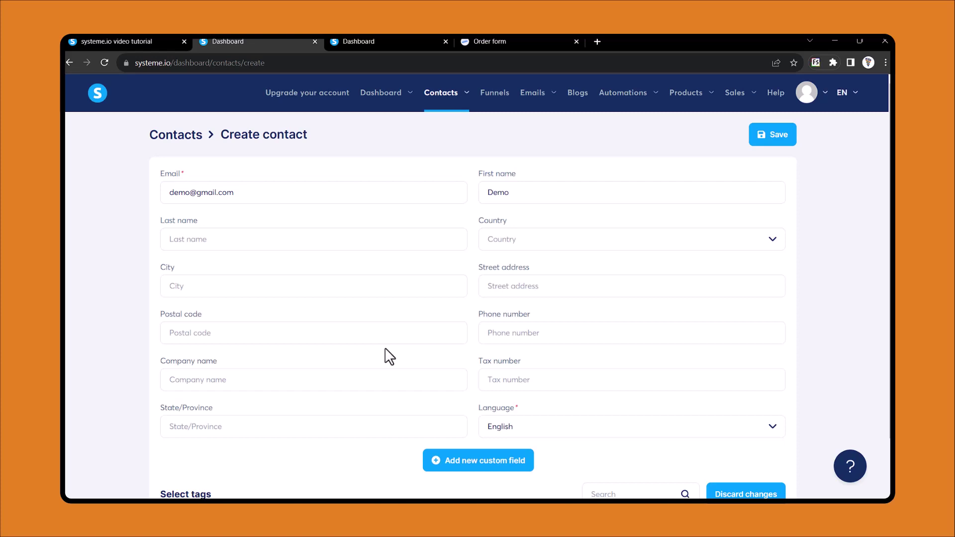
scroll(388, 356, "down", 2)
scroll(387, 356, "up", 2)
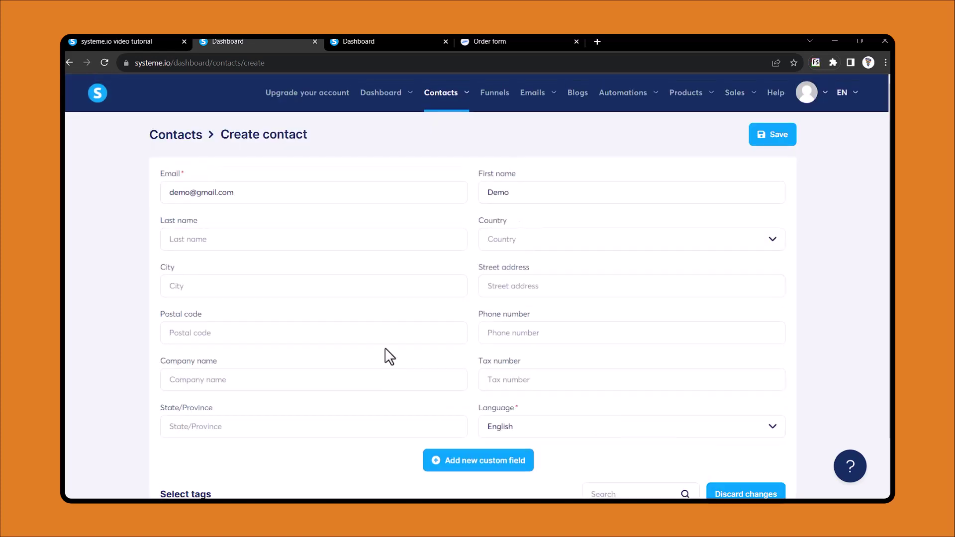
left_click(774, 139)
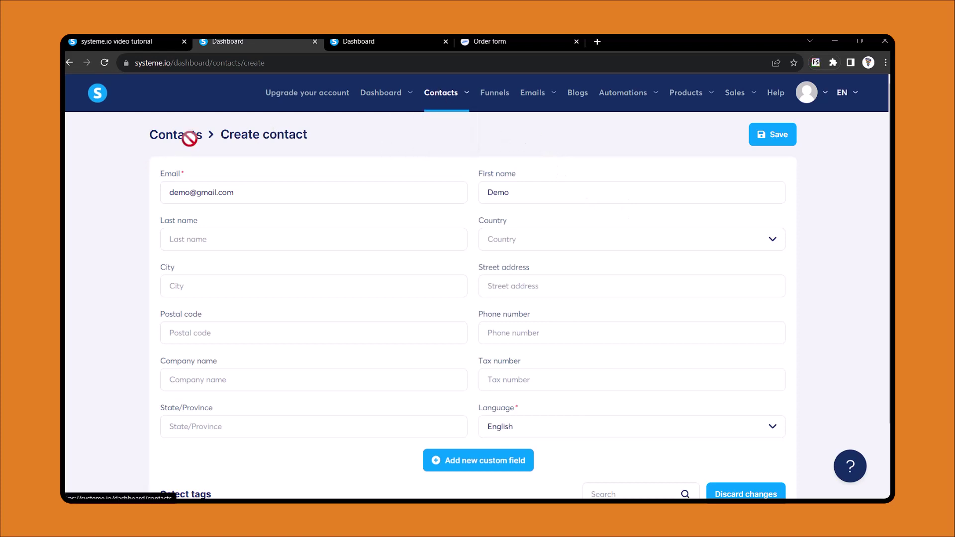
left_click_drag(188, 134, 172, 138)
left_click(172, 138)
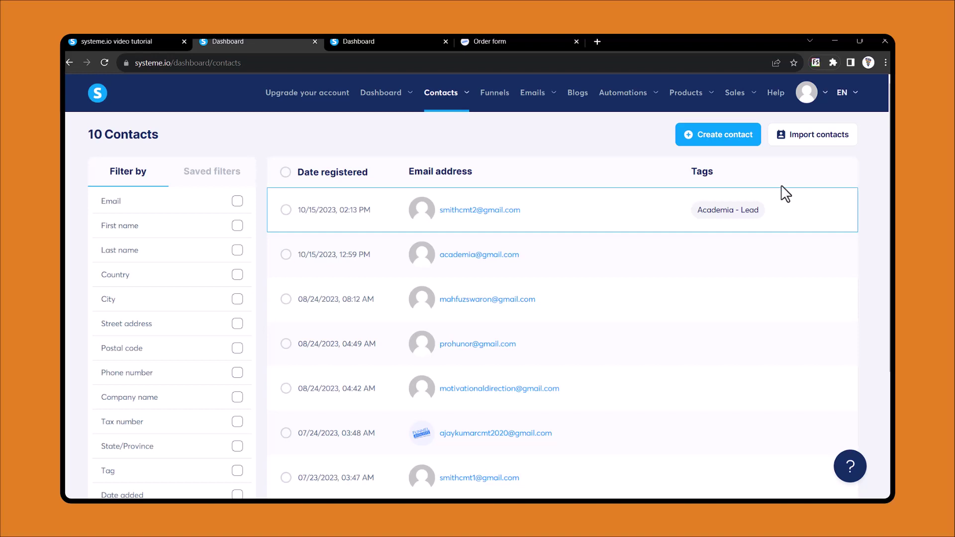
Go to Import contacts and browse for a CSV file, then cancel without choosing one
left_click(816, 137)
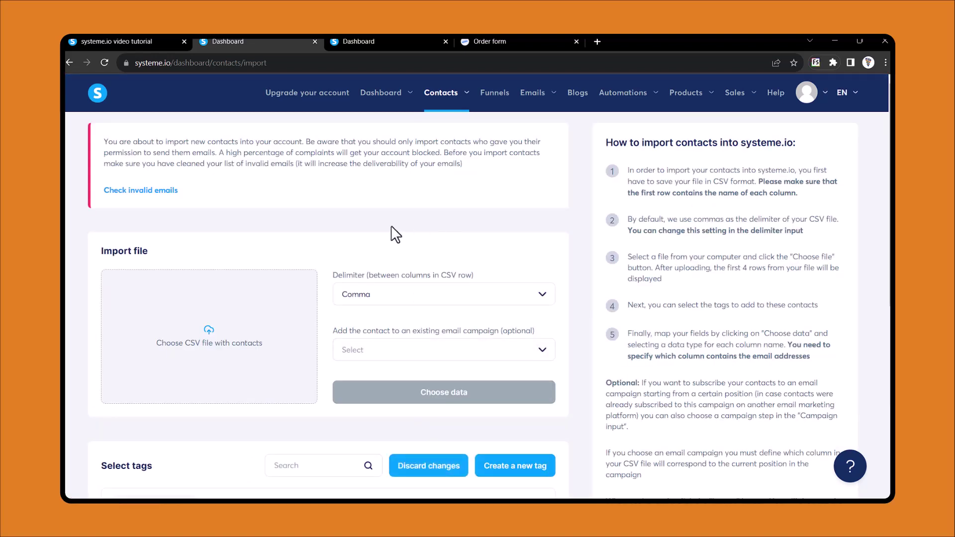
scroll(205, 283, "down", 1)
scroll(205, 284, "up", 1)
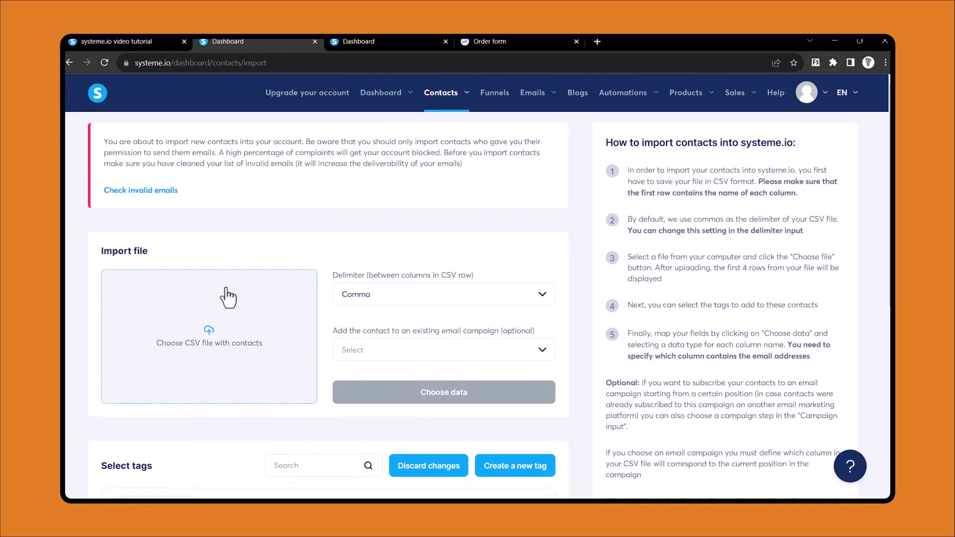
left_click(207, 343)
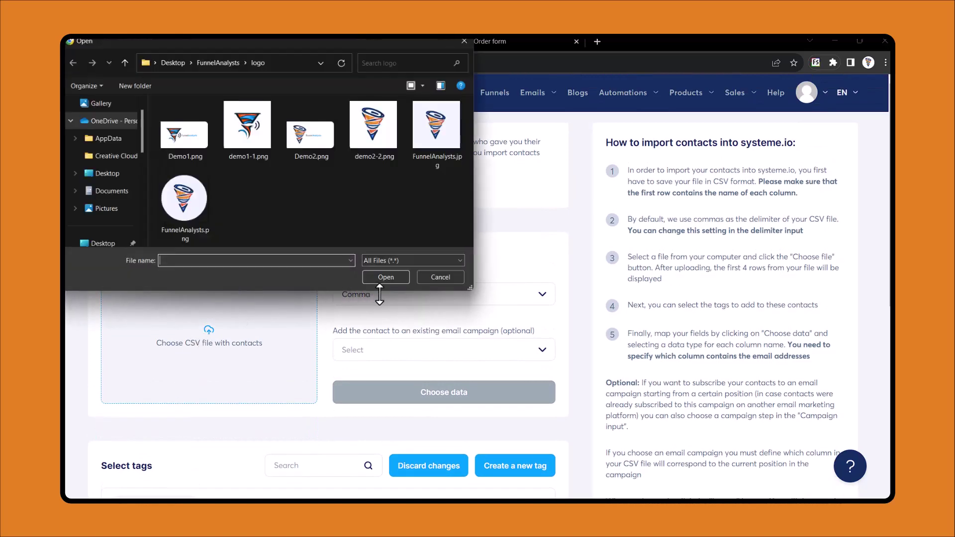
left_click(431, 278)
Go to Contacts > Tags to see the Academia - Lead tag with 1 contact
scroll(441, 333, "down", 1)
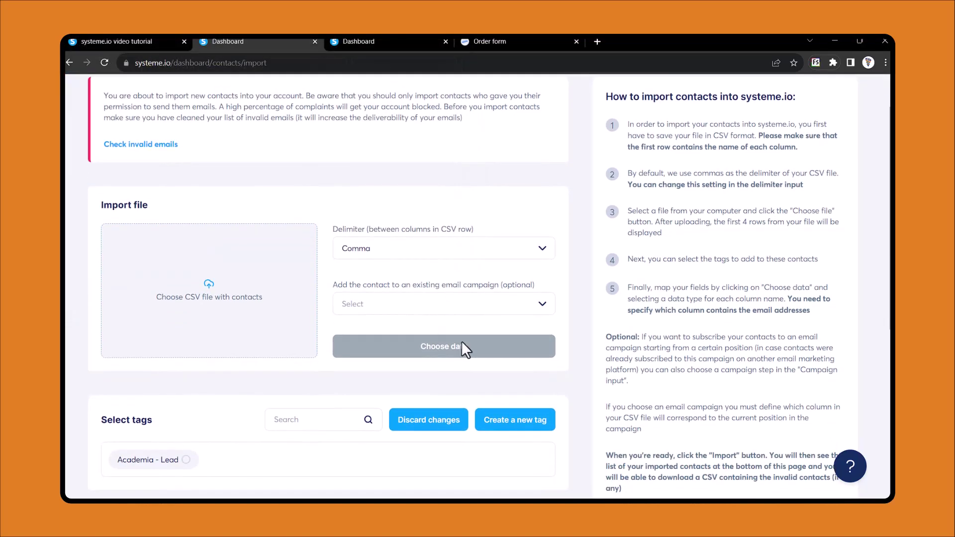
scroll(338, 323, "down", 3)
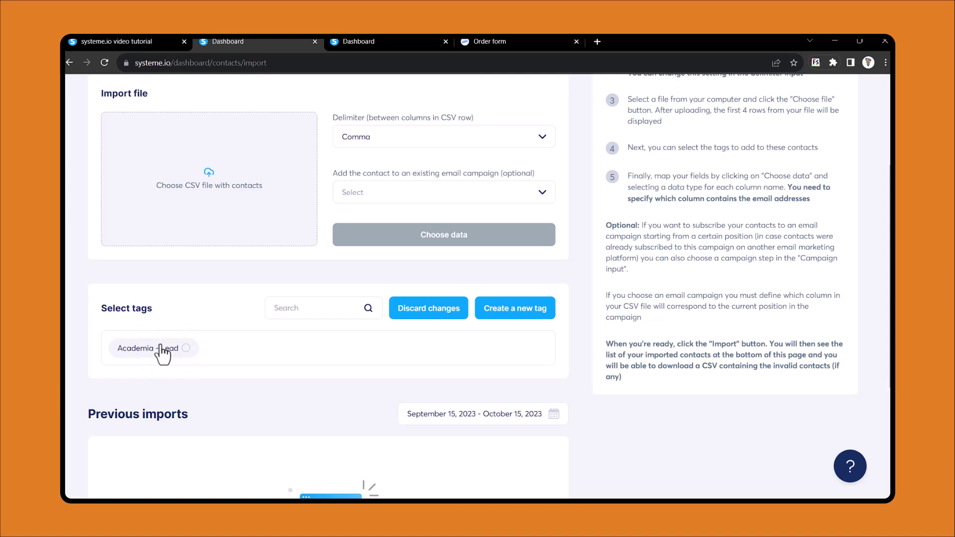
scroll(238, 318, "down", 1)
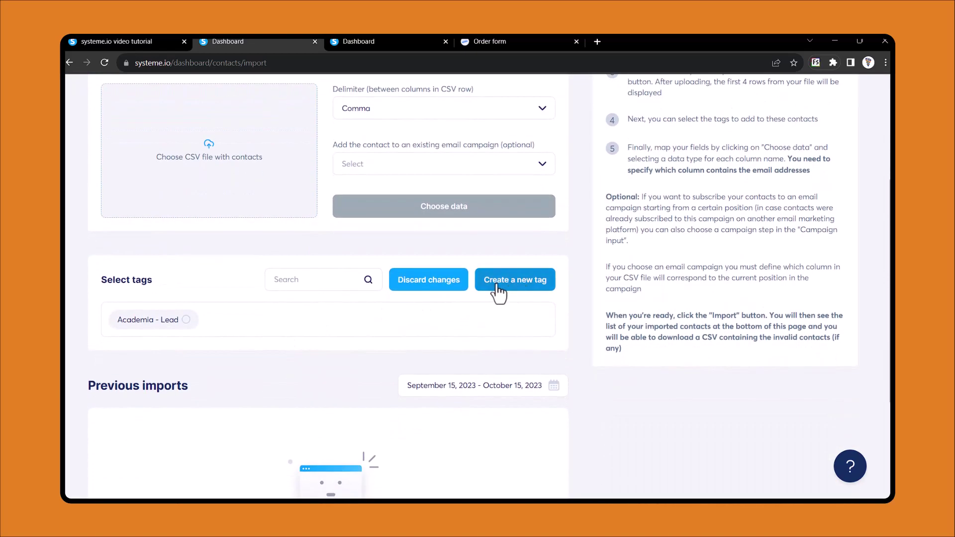
scroll(500, 291, "up", 5)
mouse_move(444, 94)
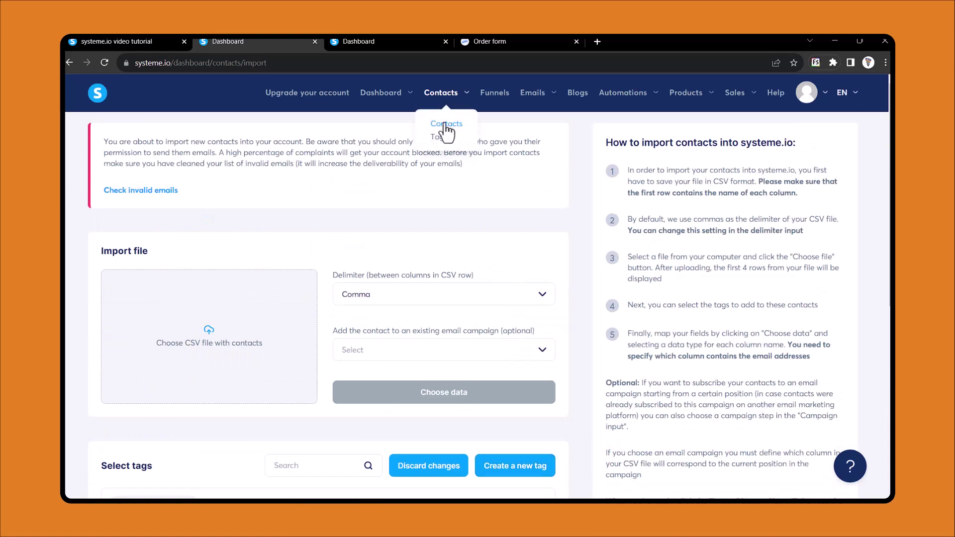
left_click(437, 138)
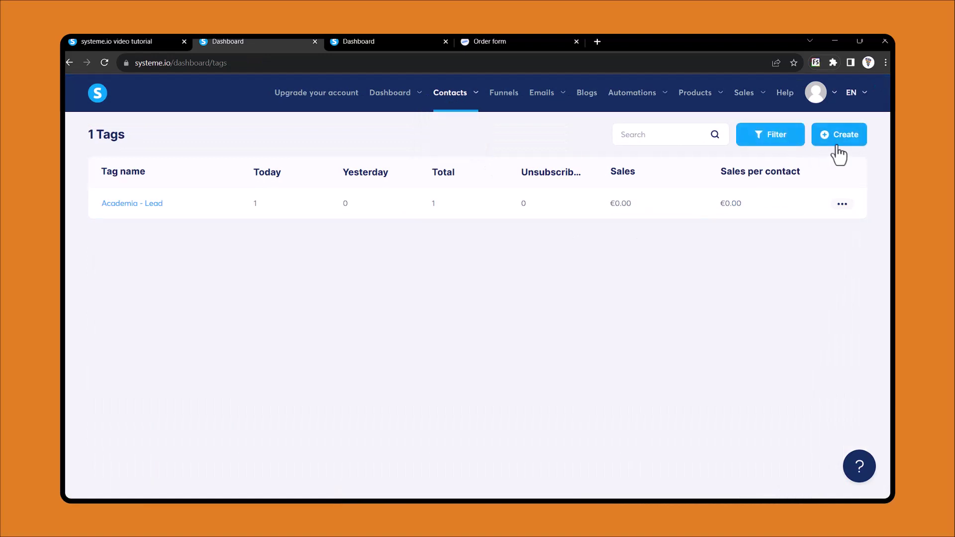